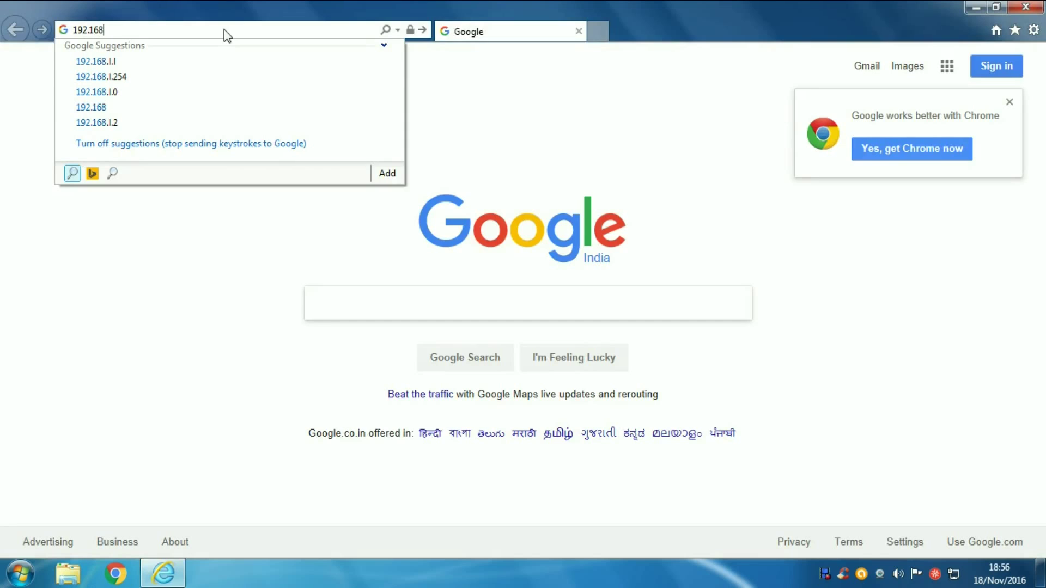
Step: Log in to the NVR at 192.168.1.80, then start and stop live view on all cameras
text(.1.)
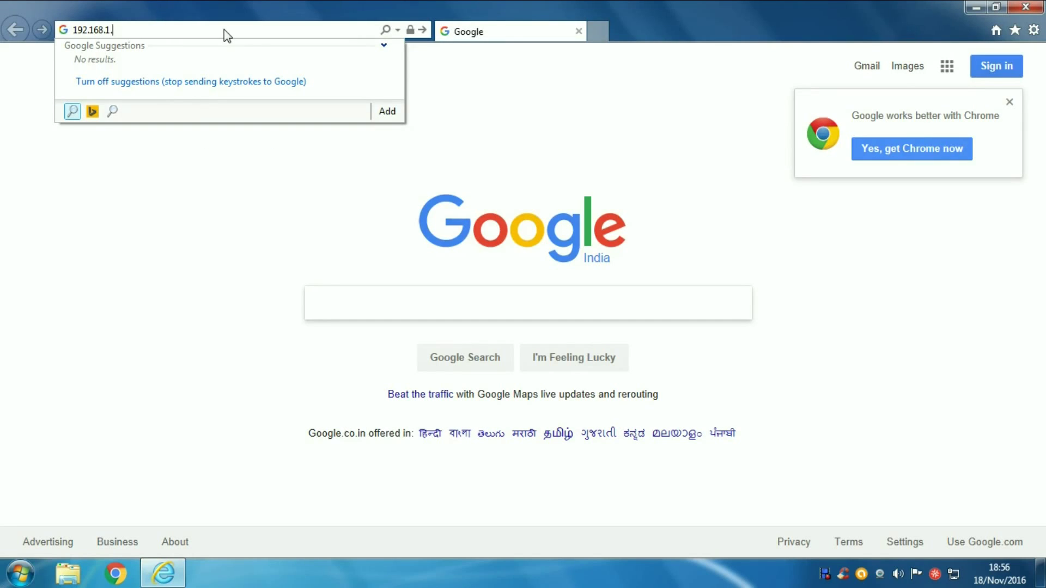
text(80)
key(Return)
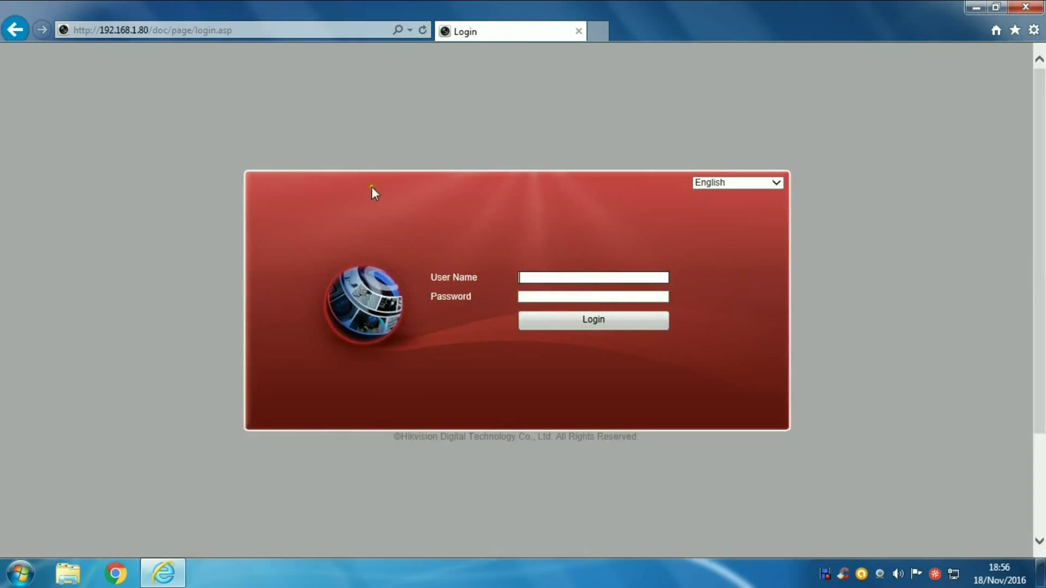
click(537, 275)
key(Tab)
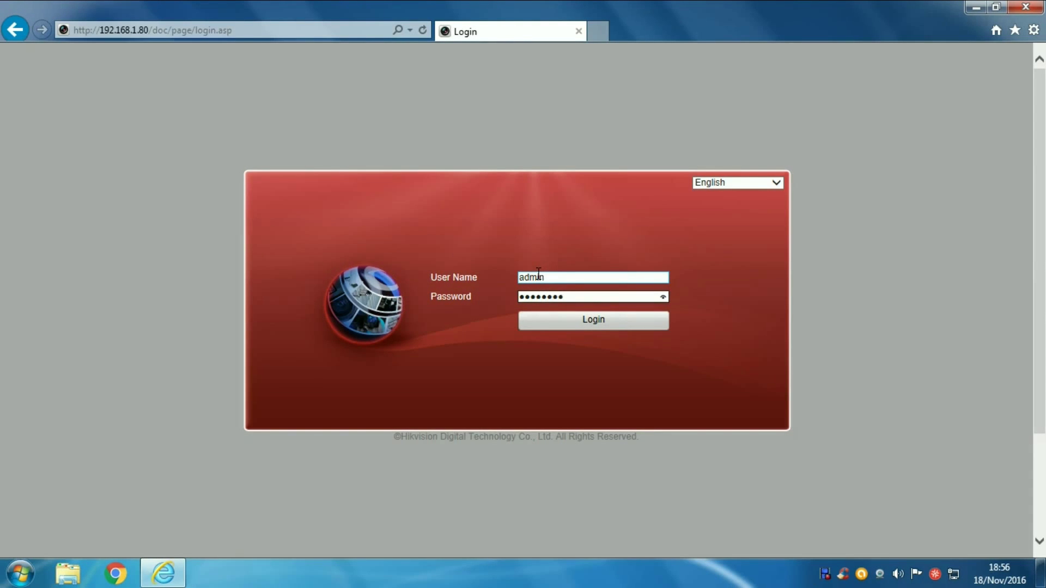
click(560, 325)
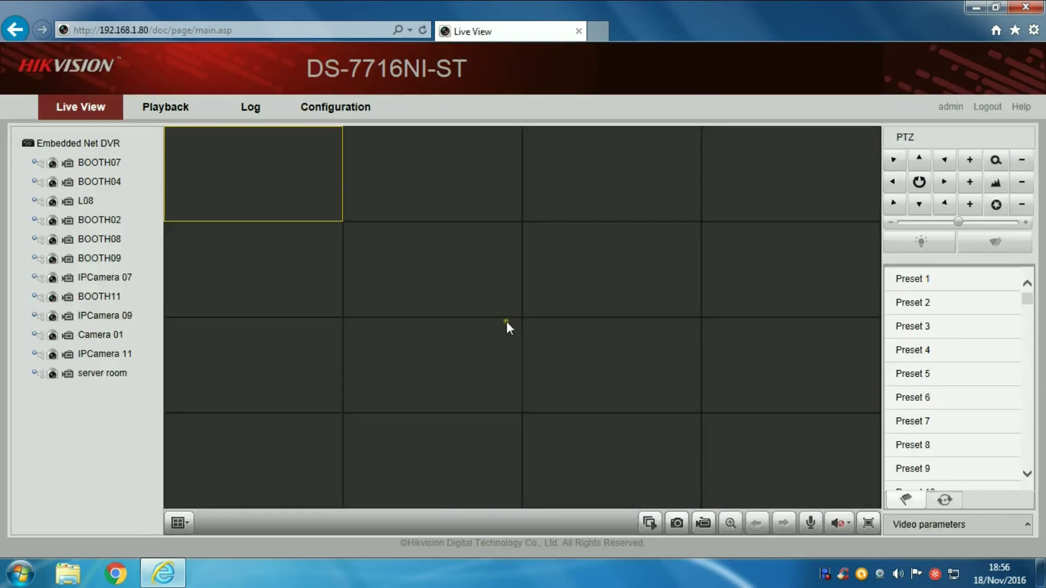
click(650, 523)
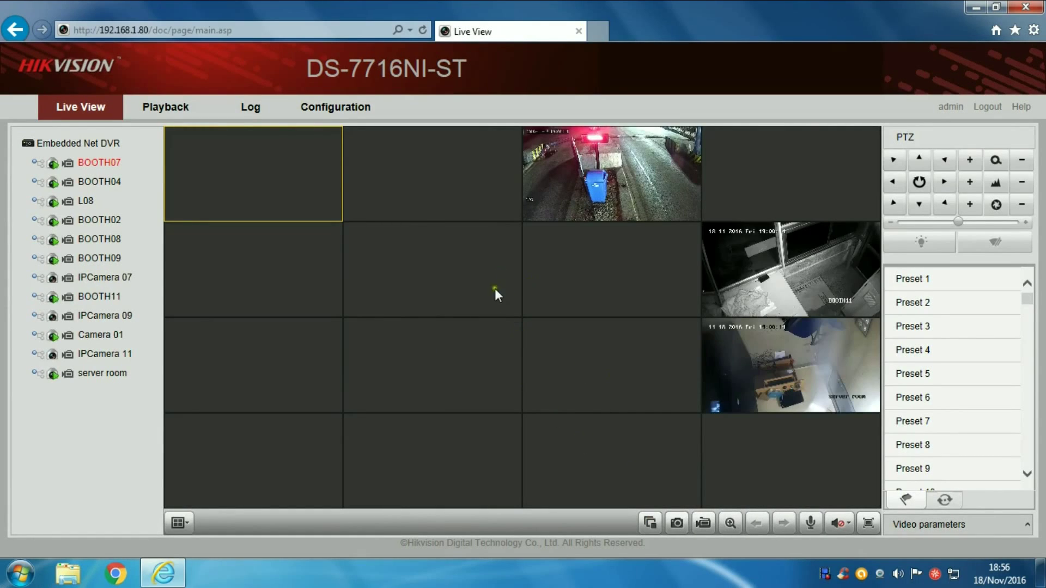
click(650, 524)
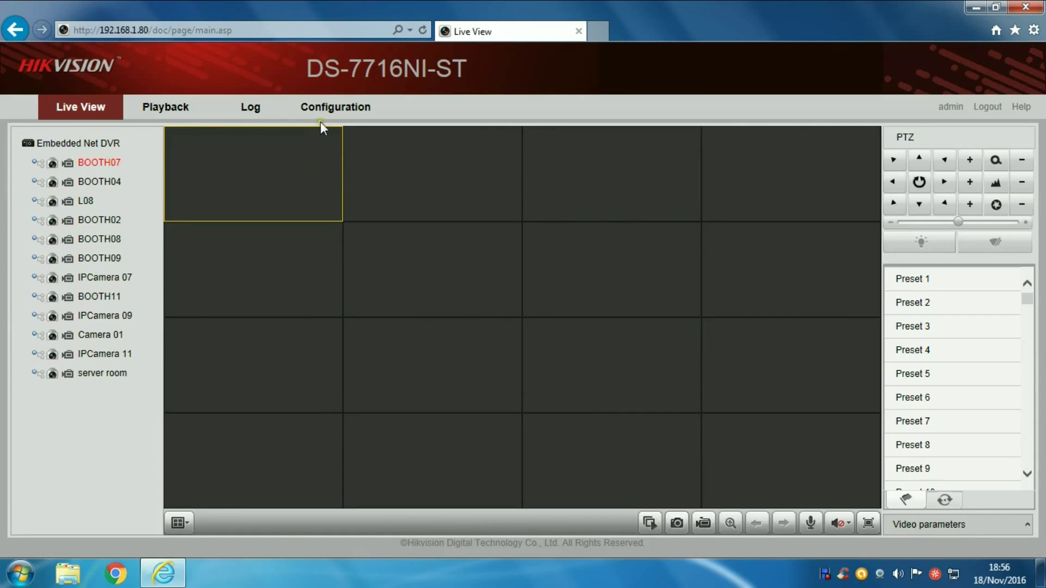
Step: Go to Configuration and open Network Settings > Port on the NVR
click(323, 107)
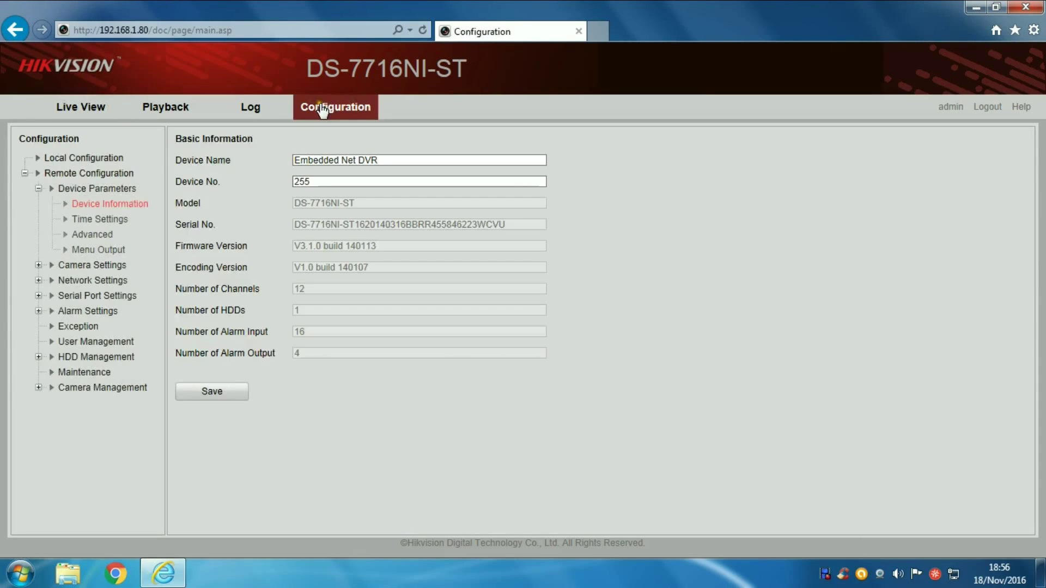
drag(507, 223, 295, 220)
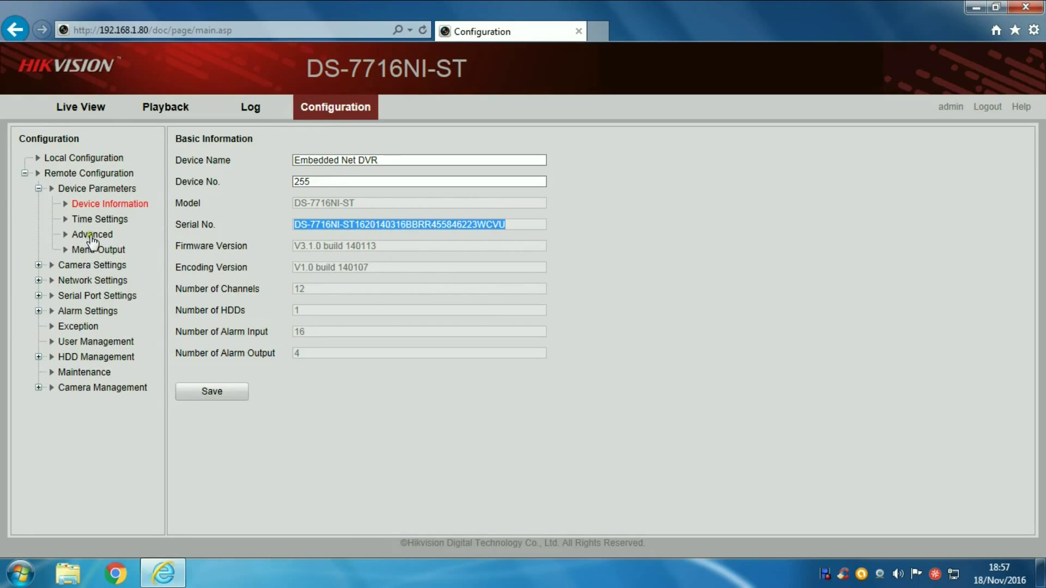
click(39, 280)
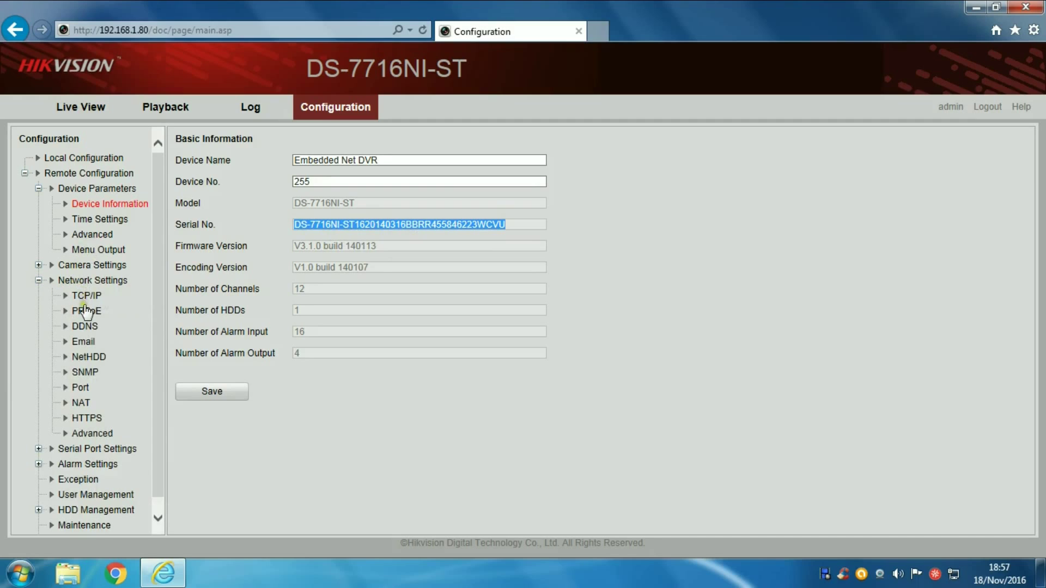
click(78, 388)
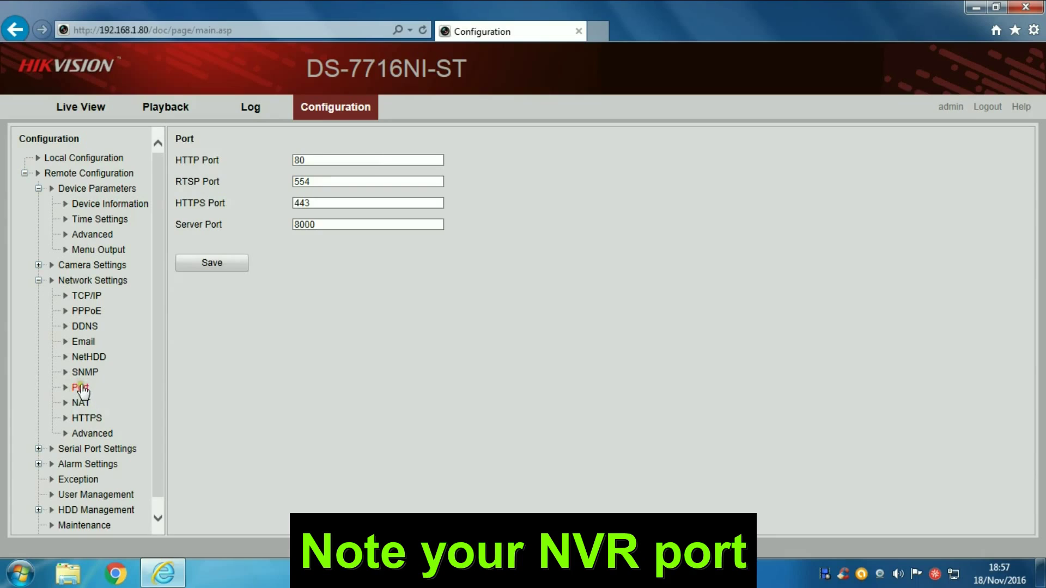
Step: Note the HTTP port 80 and RTSP port 554, then minimize Internet Explorer
double_click(313, 160)
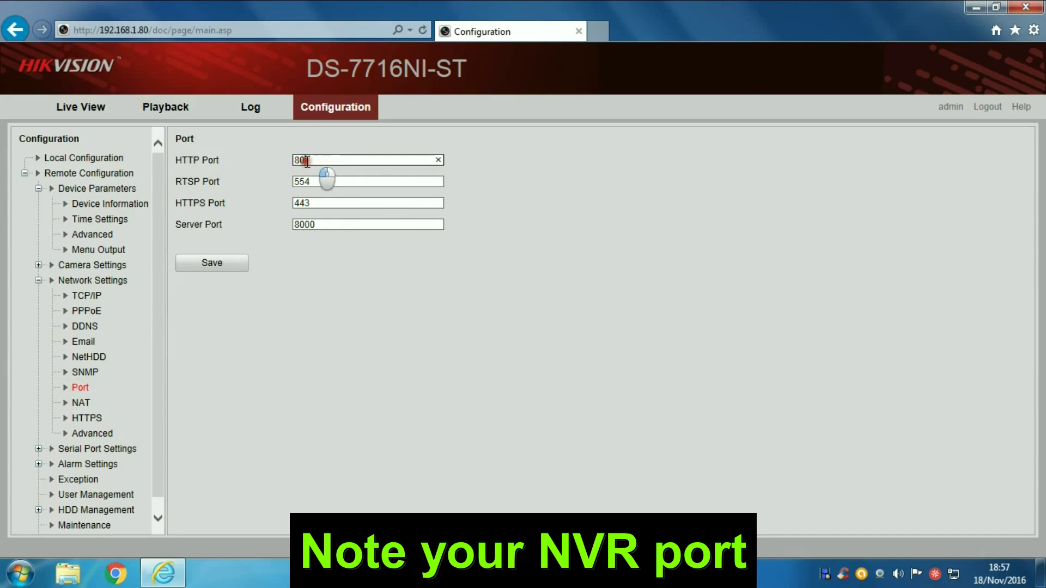
click(332, 183)
double_click(294, 182)
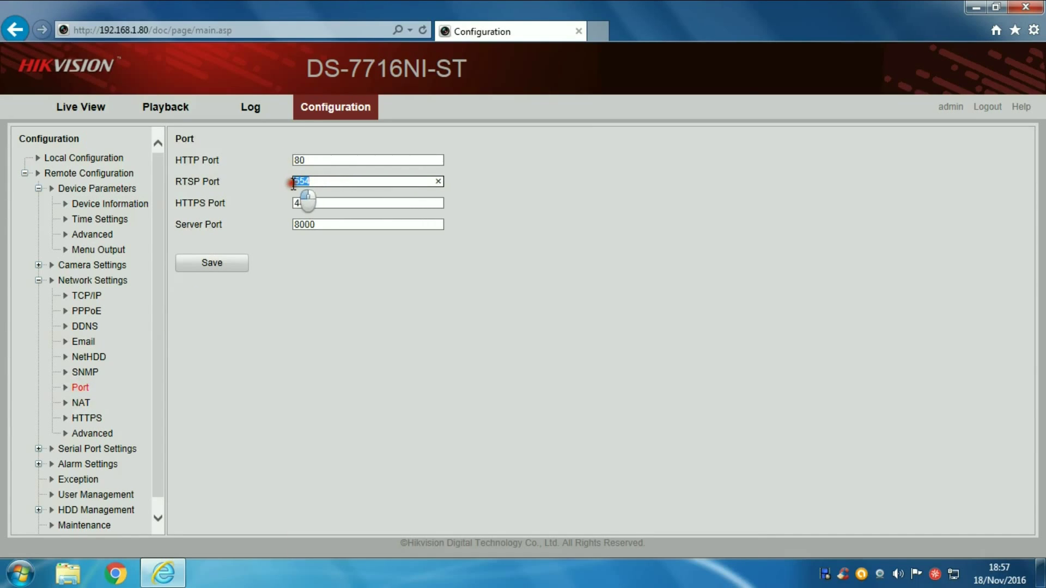
double_click(295, 161)
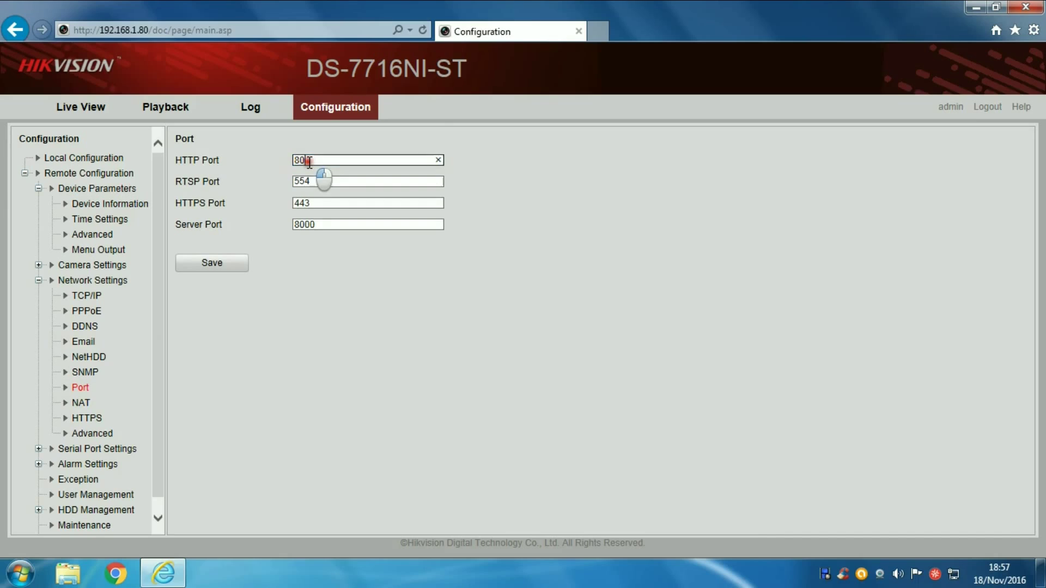
mouse_move(221, 159)
mouse_down()
mouse_move(233, 181)
mouse_move(204, 177)
mouse_move(182, 158)
mouse_move(208, 159)
mouse_up()
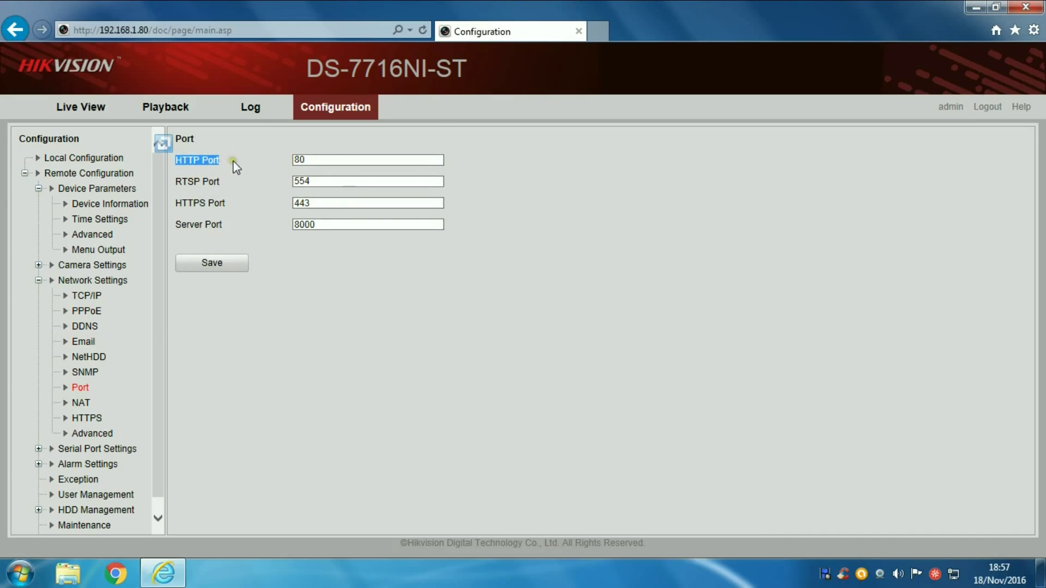
click(249, 159)
click(293, 160)
drag(306, 159, 288, 167)
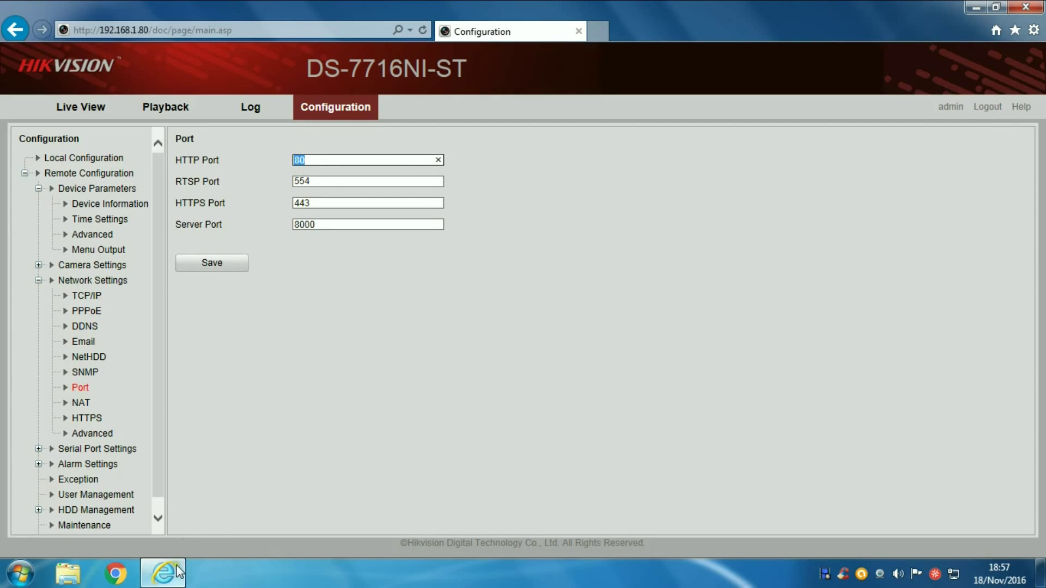
click(157, 575)
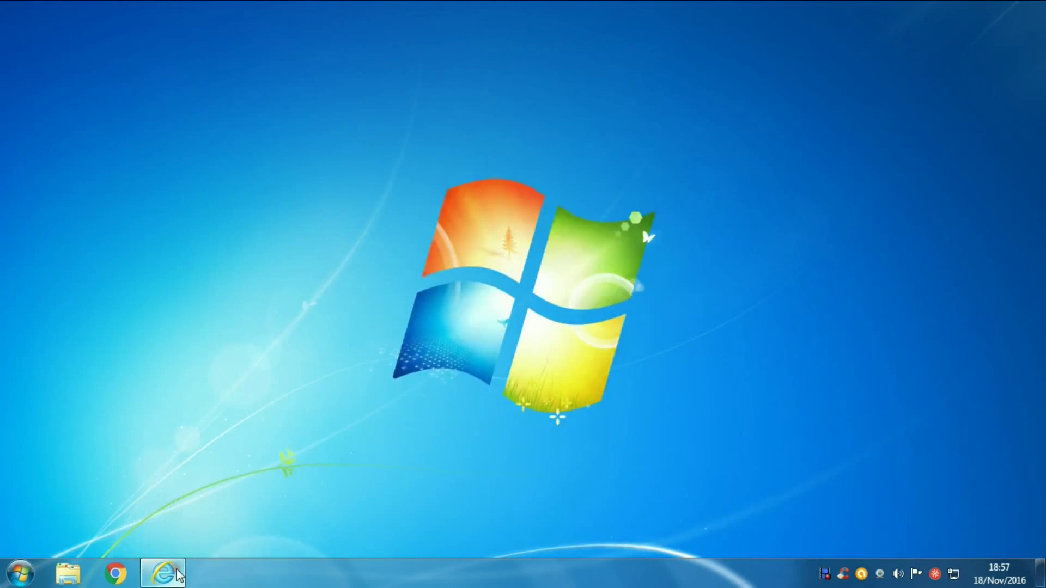
Step: Log in to the D-Link router at 192.168.1.1 in Chrome
click(115, 573)
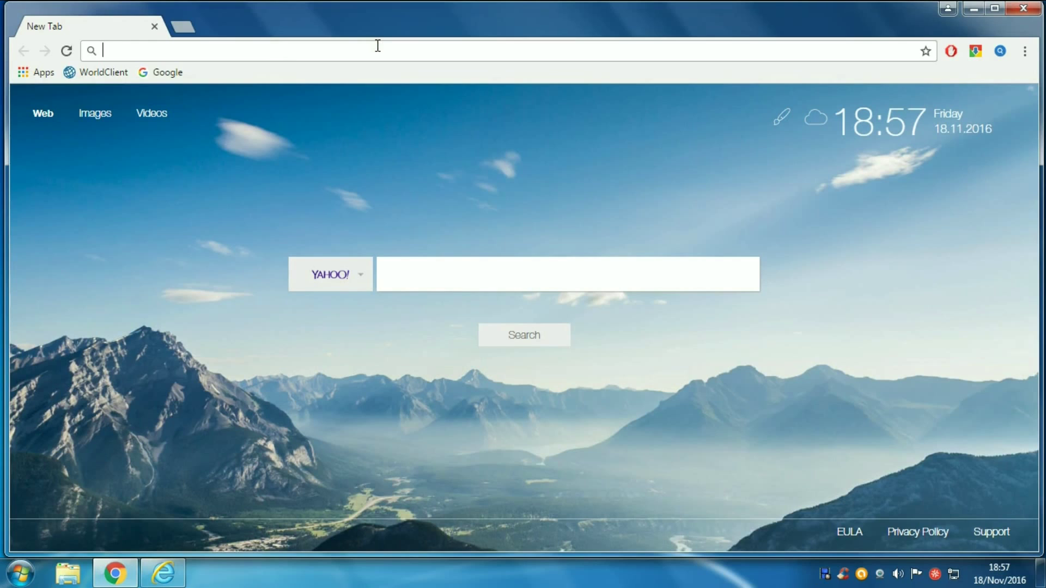
text(192)
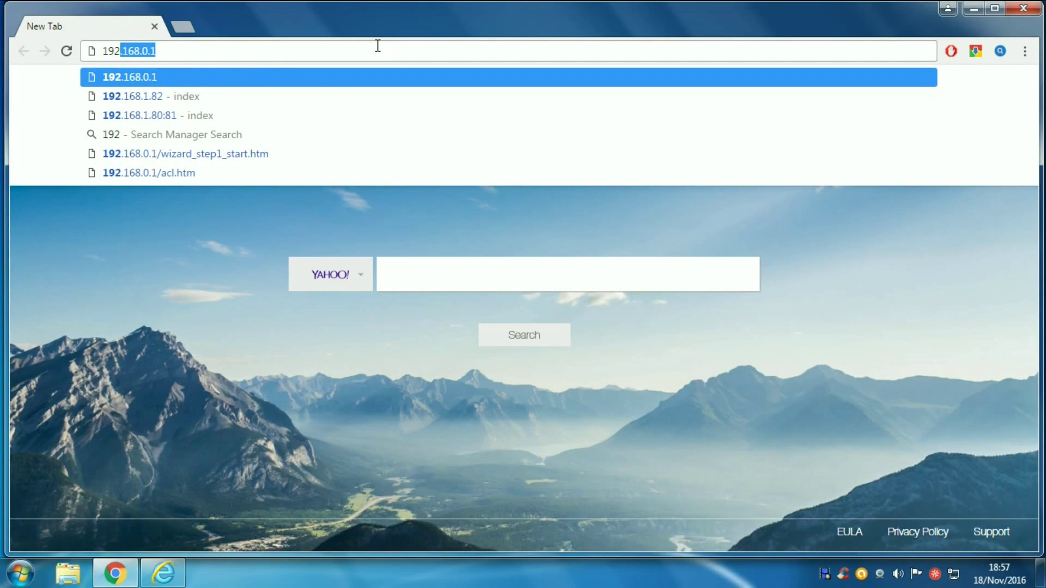
text(.16)
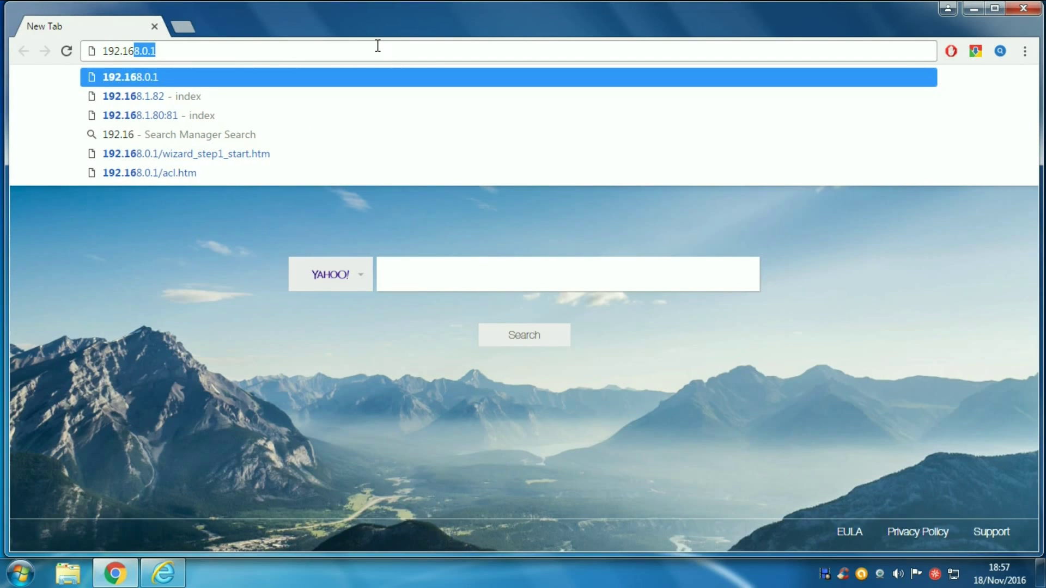
text(8.1.1)
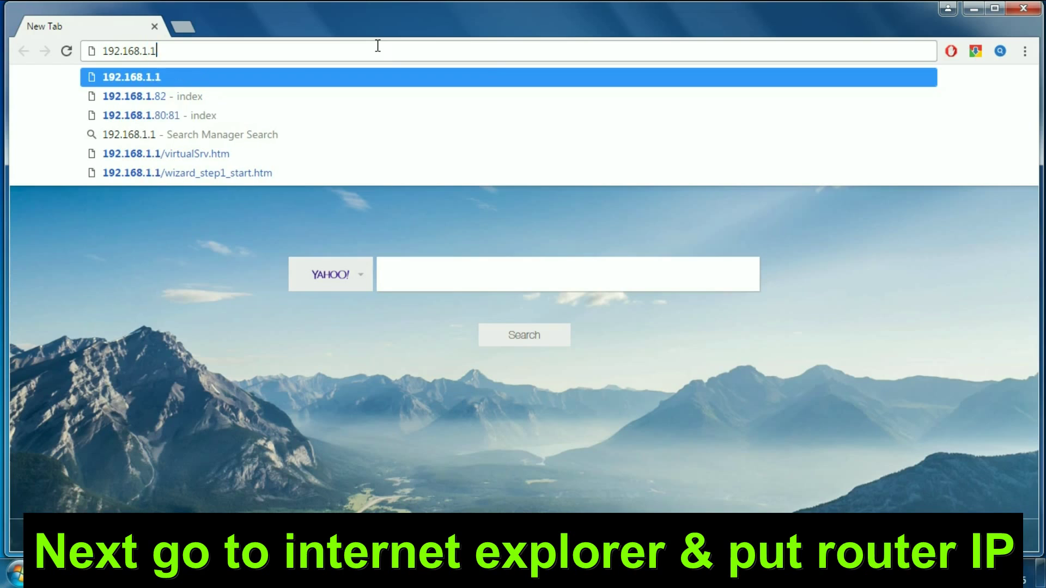
key(Return)
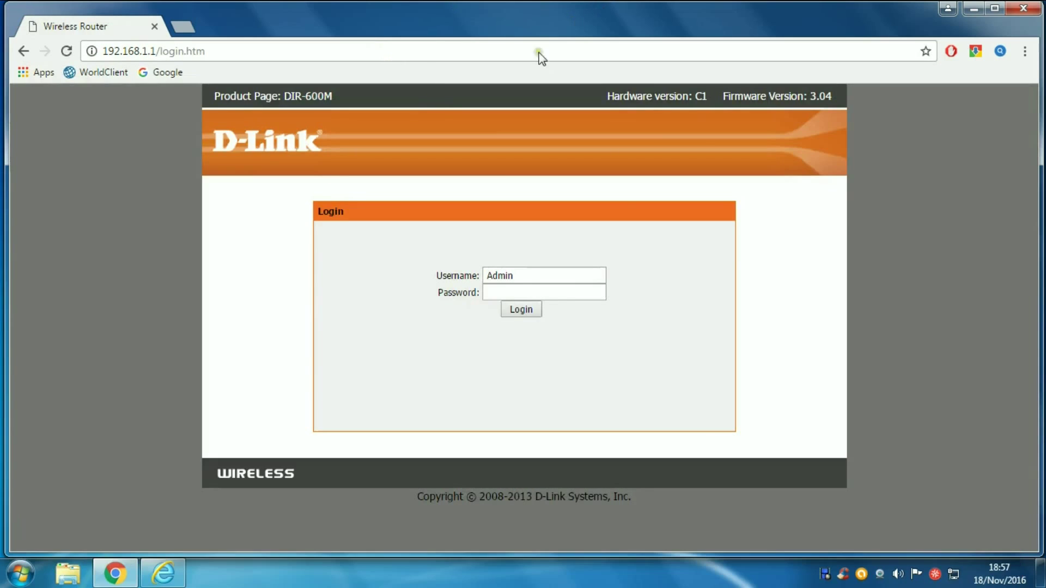
click(521, 309)
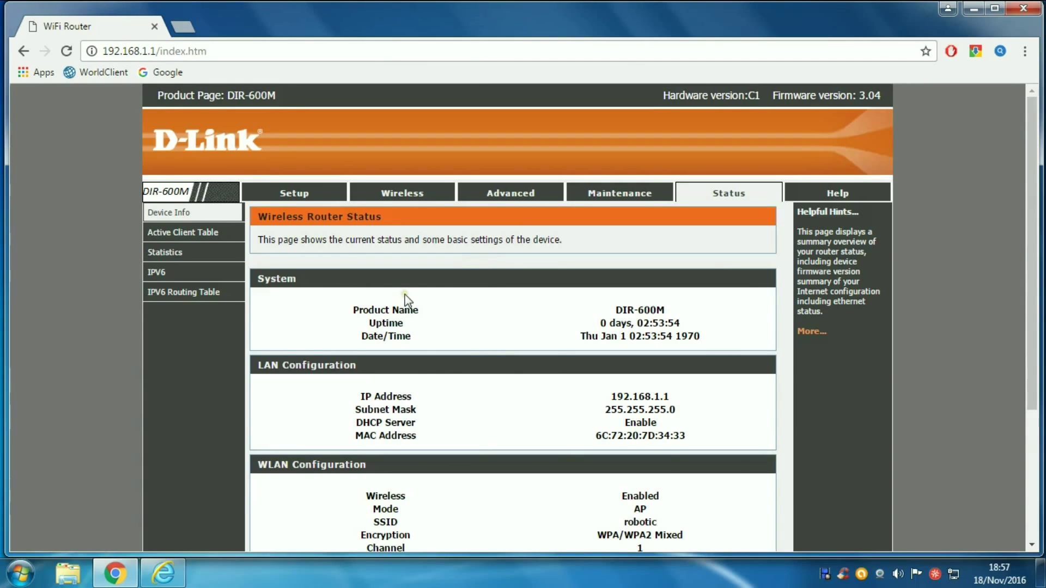
scroll(404, 296, down, 4)
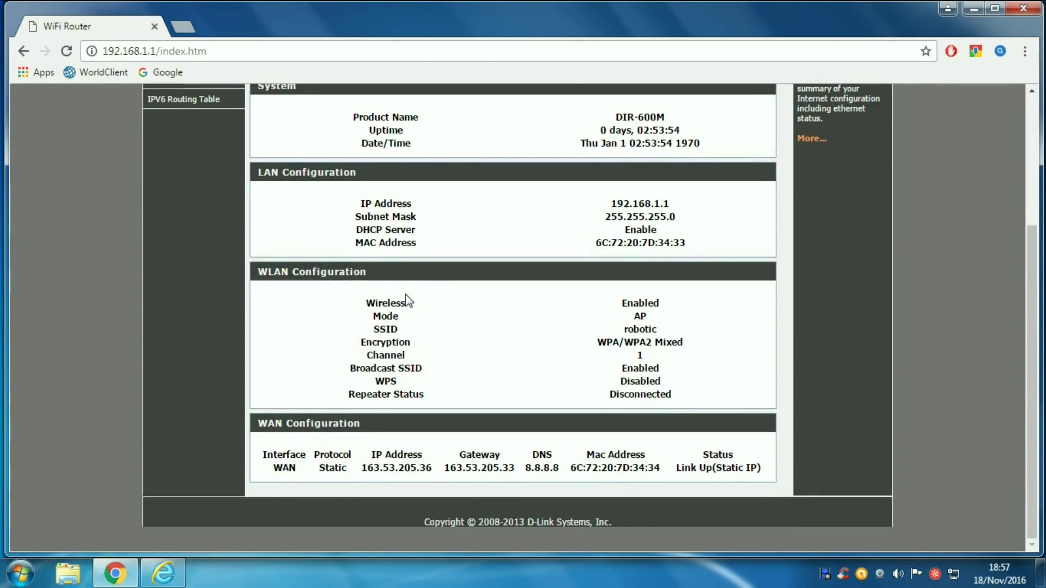
scroll(405, 301, up, 4)
scroll(524, 300, down, 4)
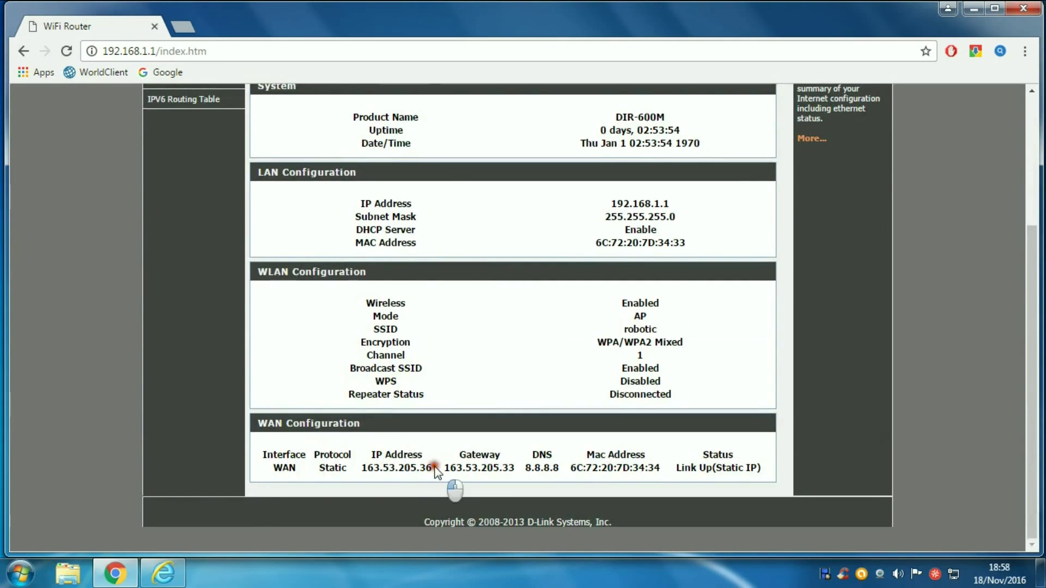
drag(434, 468, 381, 486)
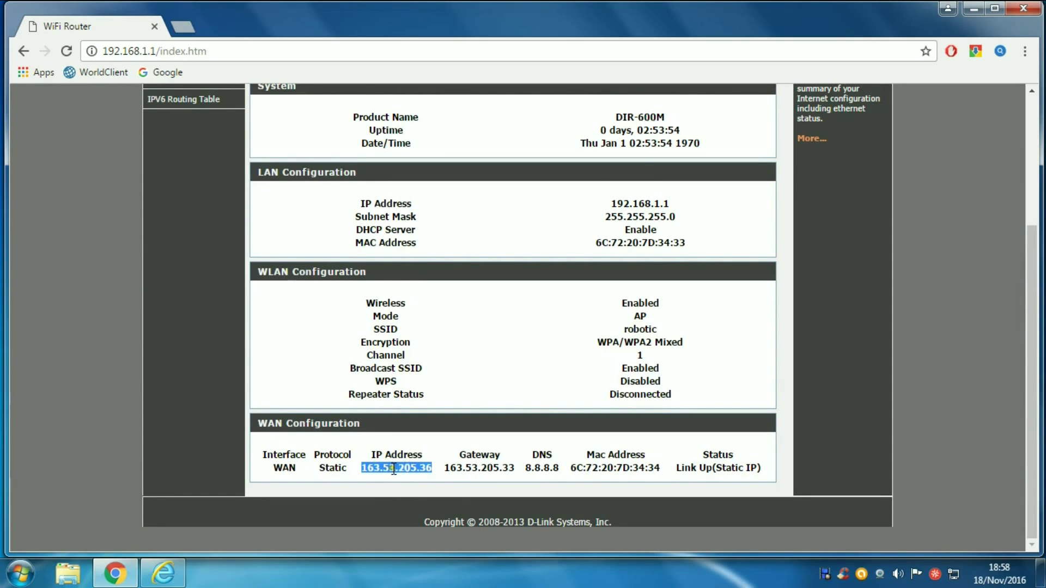
right_click(395, 469)
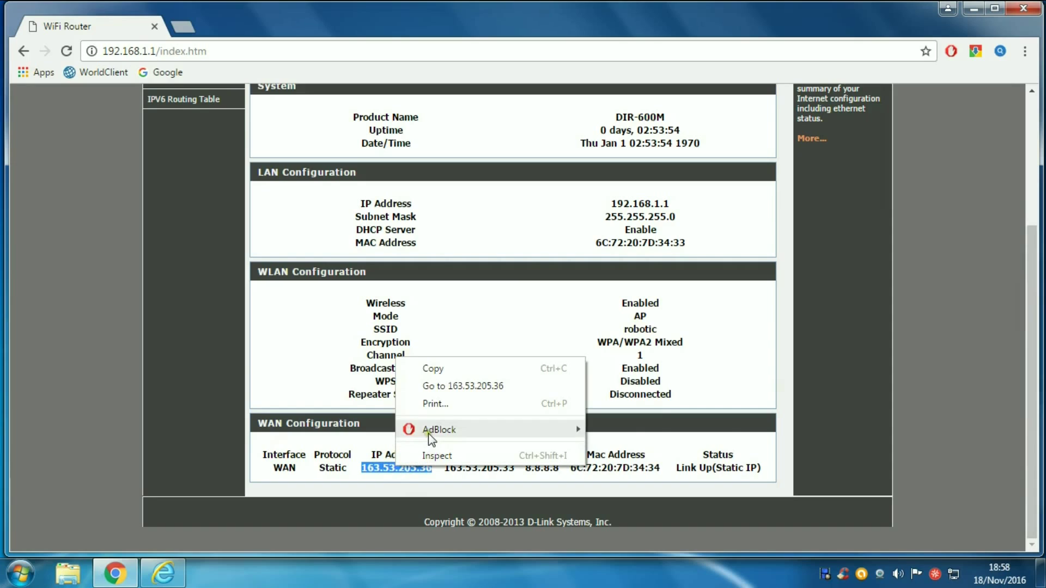
click(430, 369)
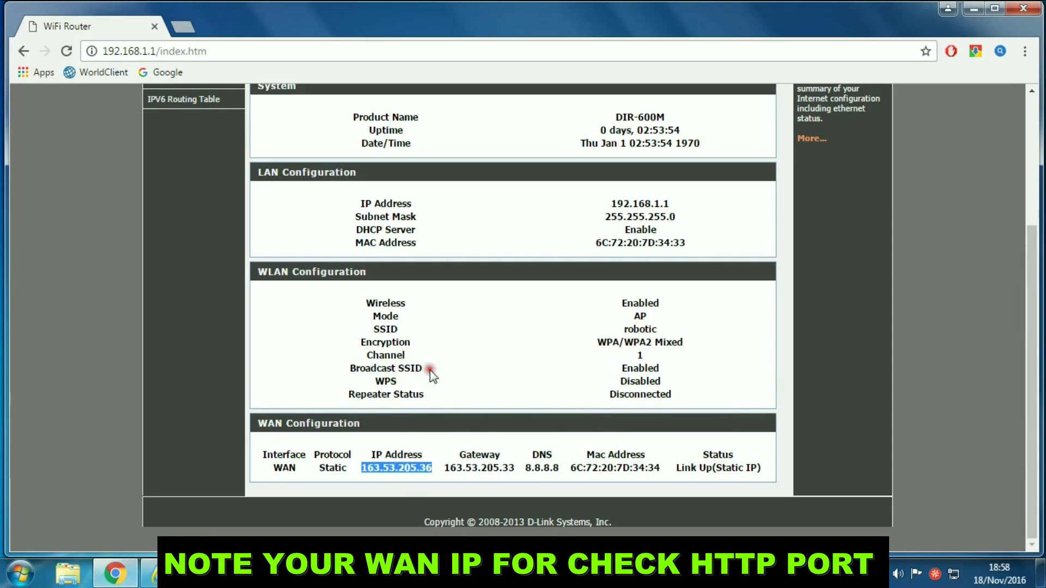
click(974, 10)
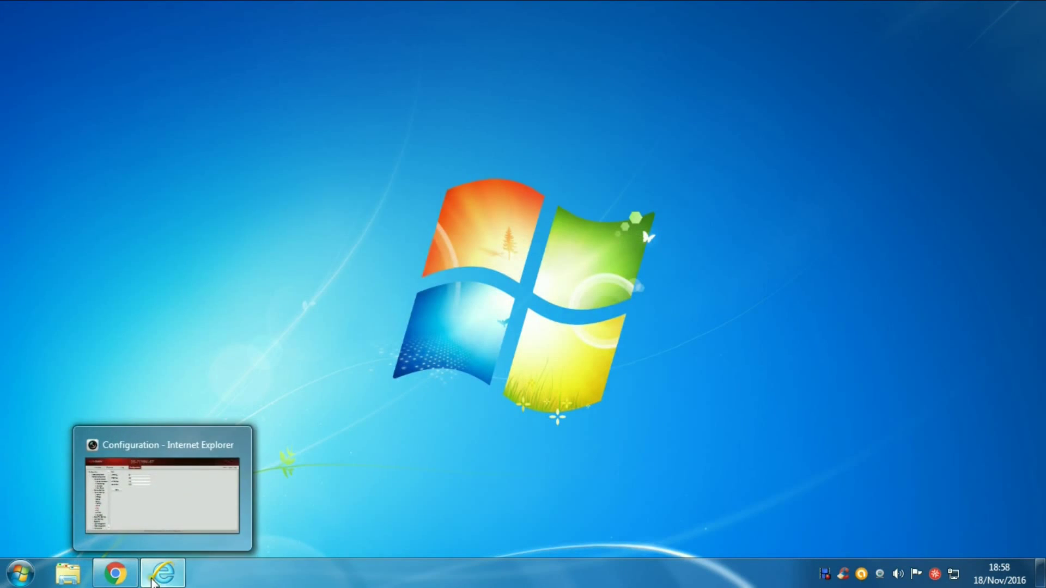
click(114, 575)
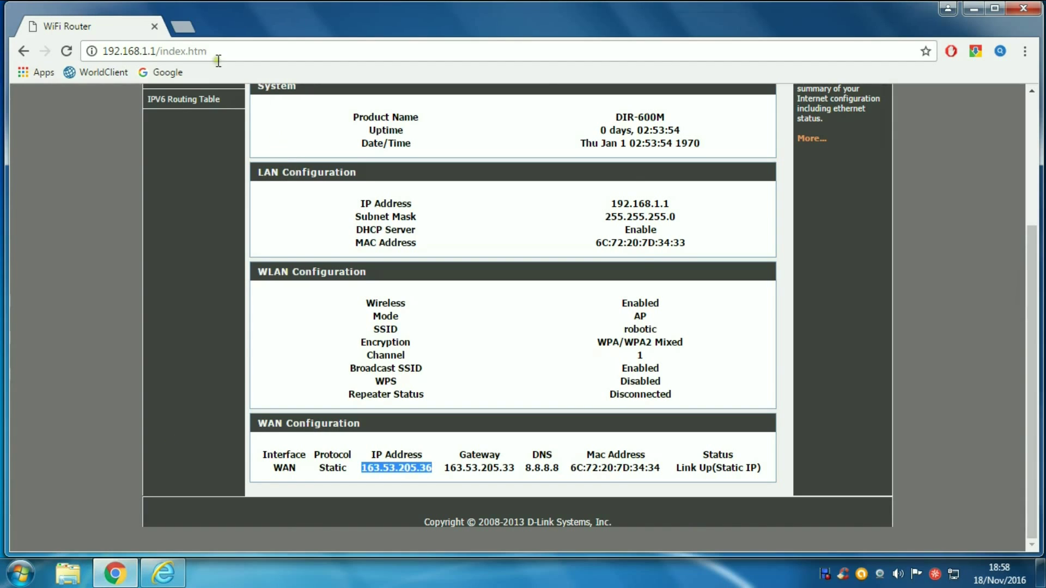
Step: Search Google for 'port checker' in a new tab
click(183, 27)
click(198, 50)
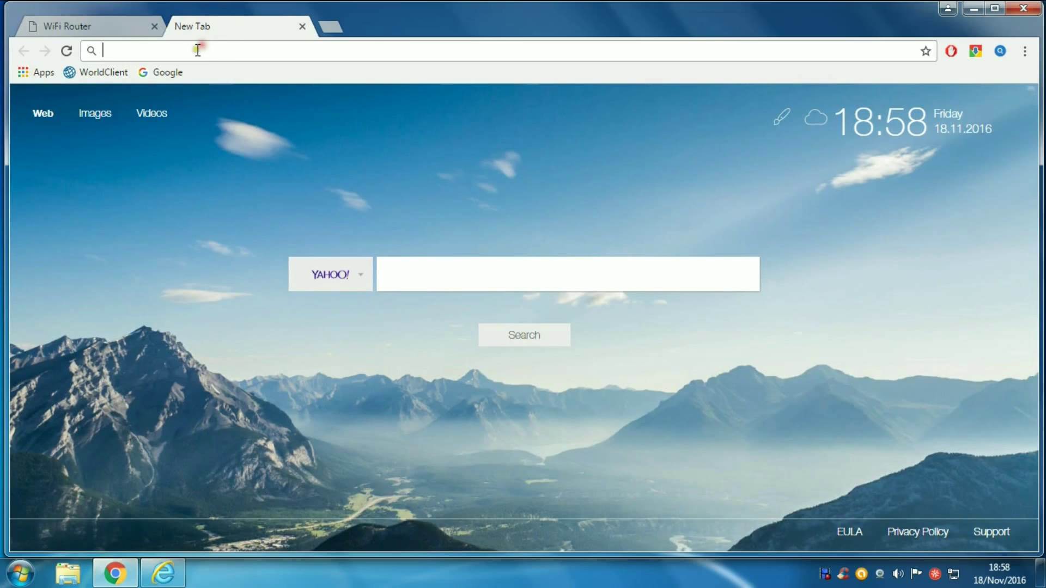
click(170, 74)
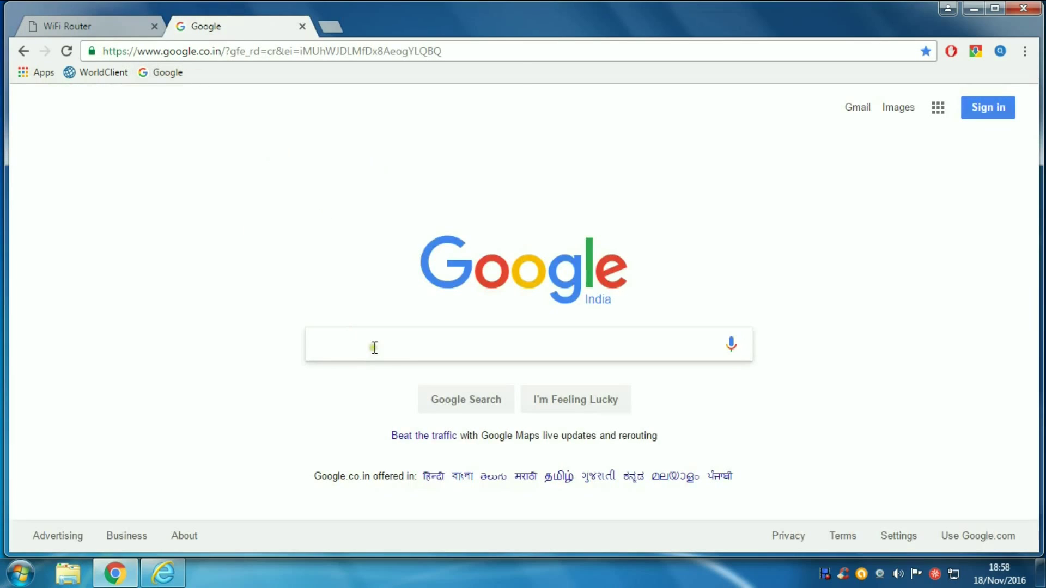
click(374, 345)
text(p)
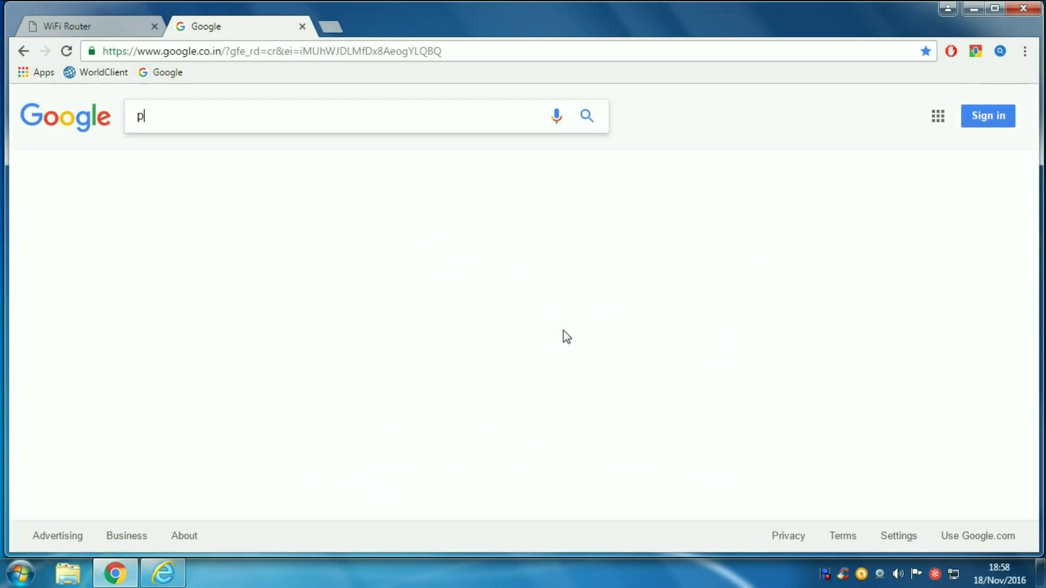
text(ort)
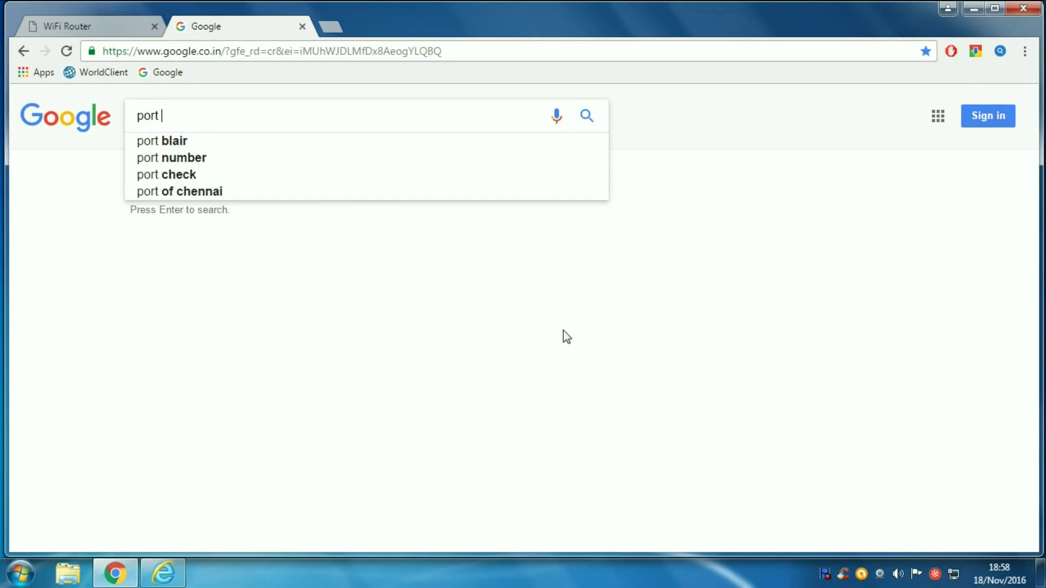
text( che)
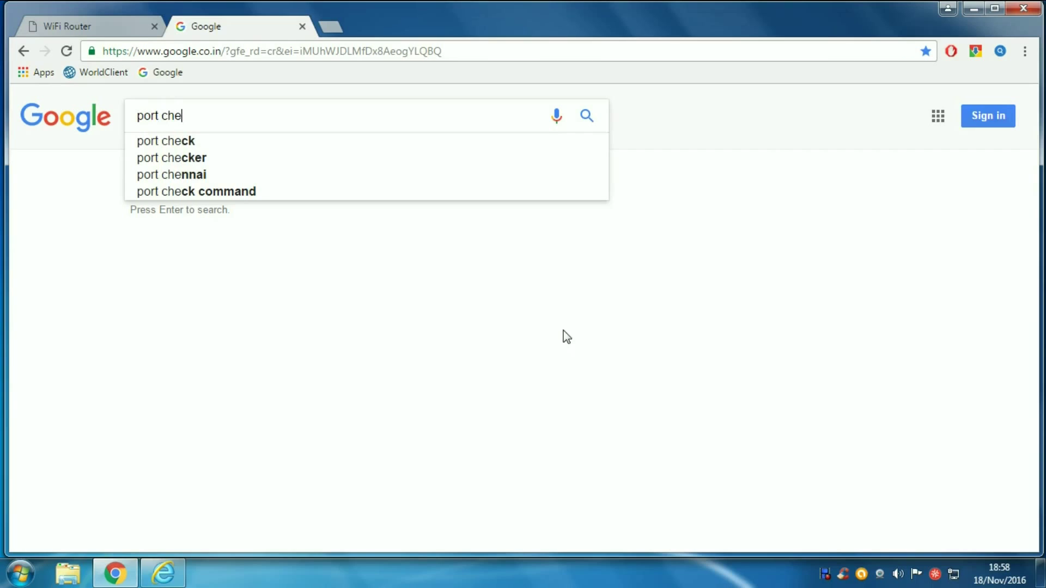
text(cker)
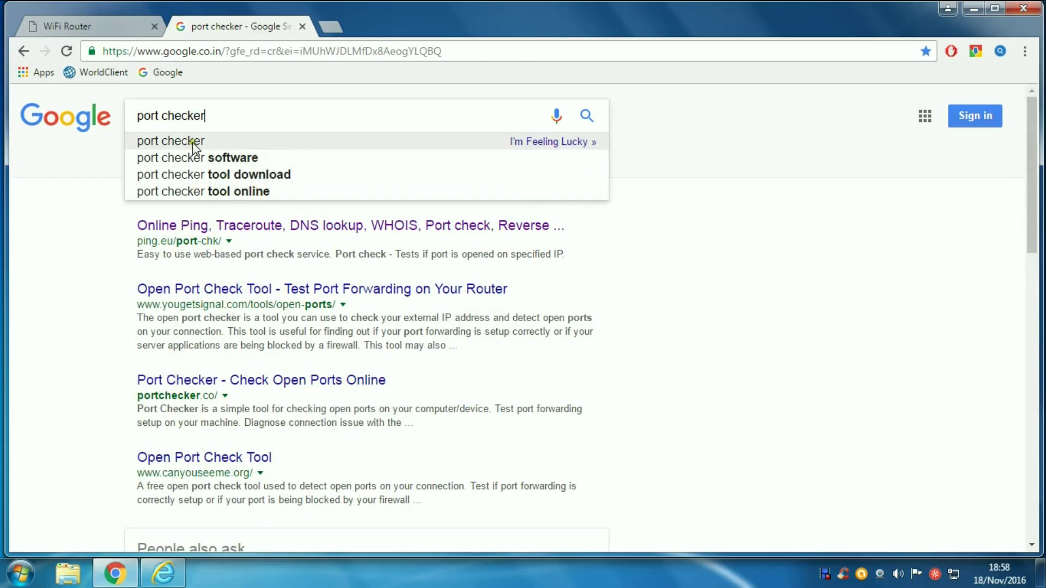
click(191, 143)
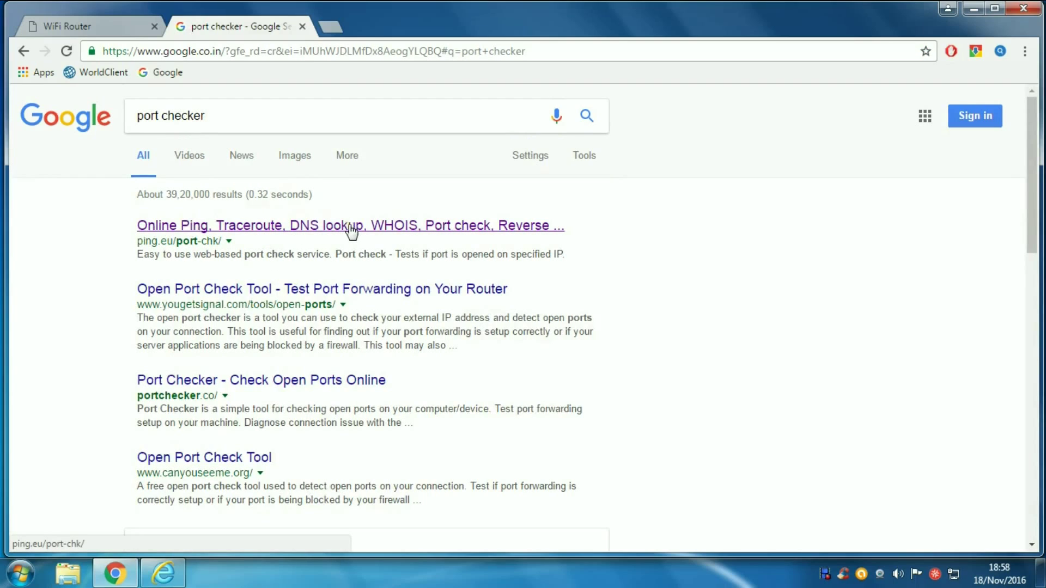
click(282, 228)
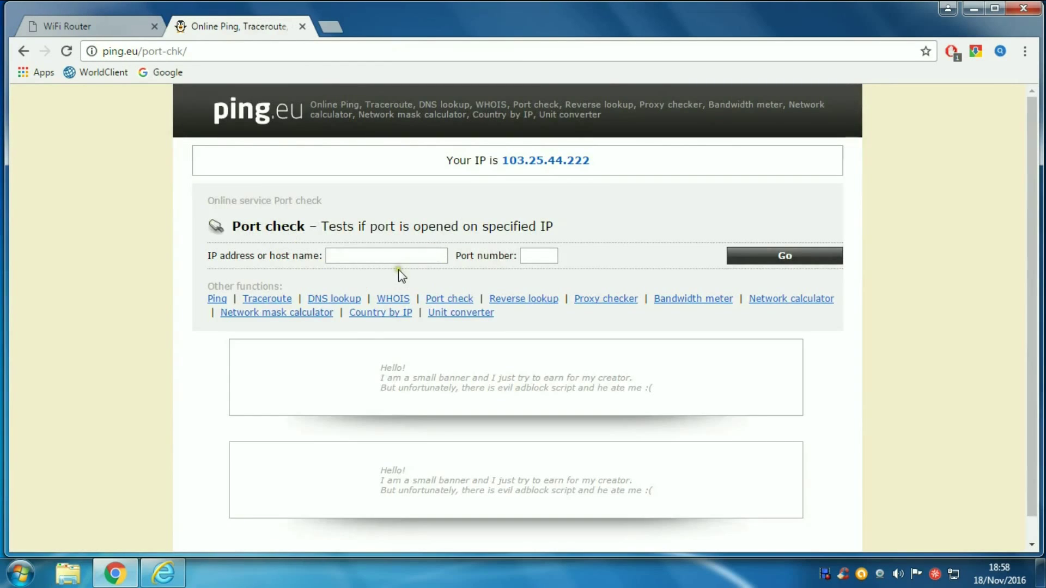
click(383, 255)
right_click(384, 255)
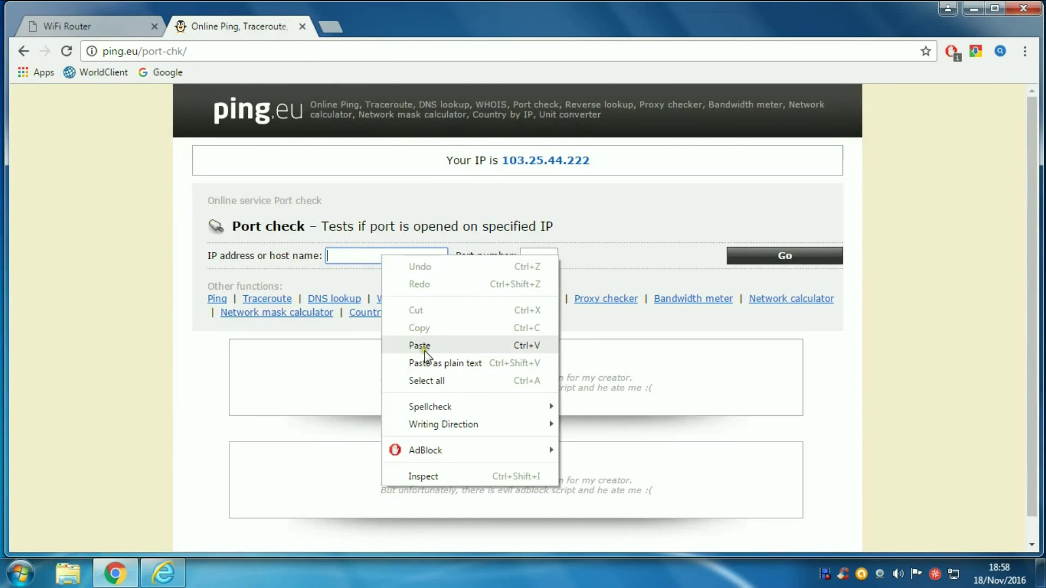
click(424, 346)
click(376, 273)
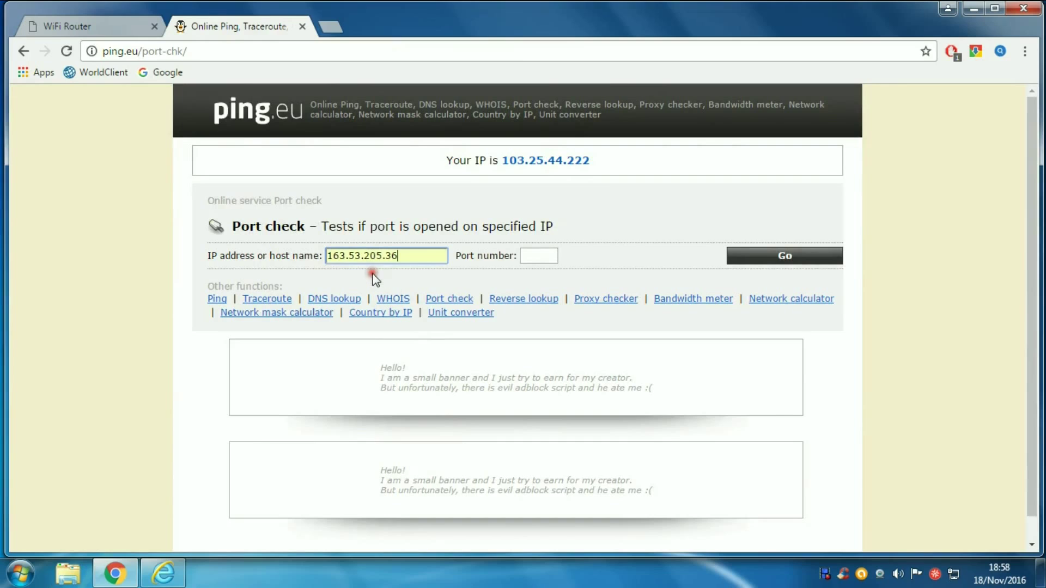
click(533, 256)
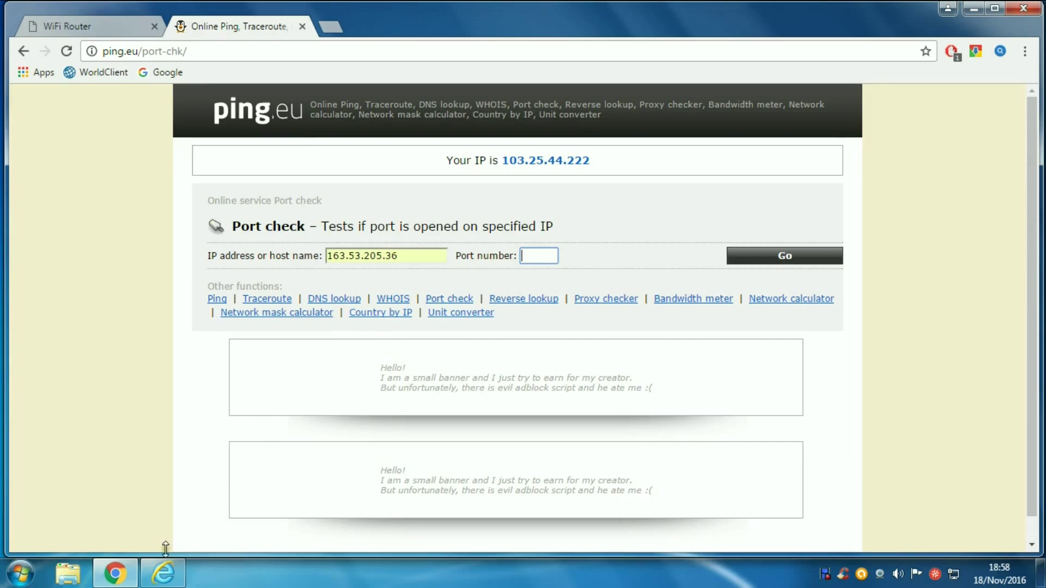
Step: Confirm the NVR's HTTP port is 80, then run the check on port 80
click(163, 573)
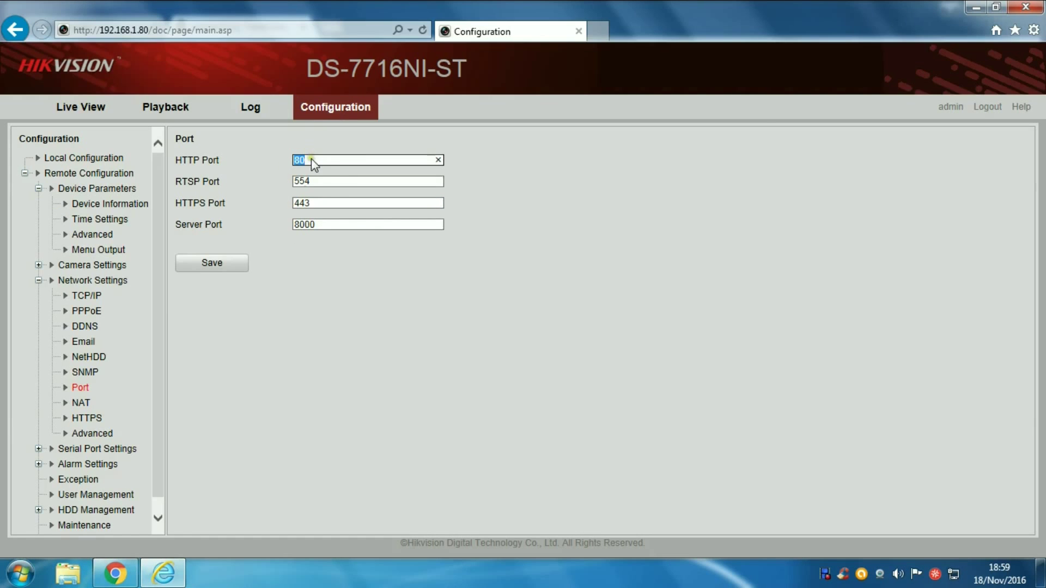
click(295, 160)
click(975, 6)
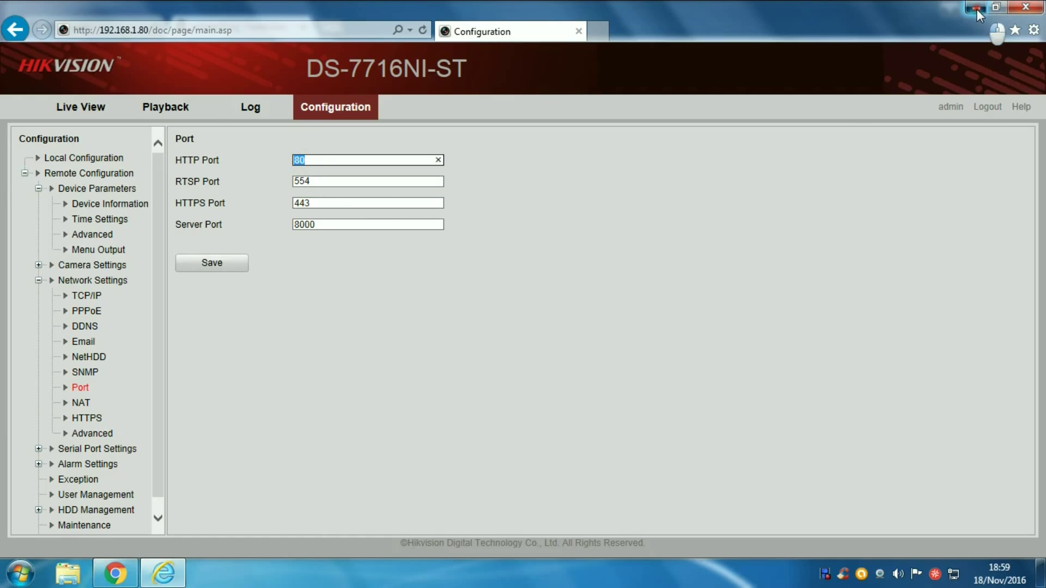
click(523, 255)
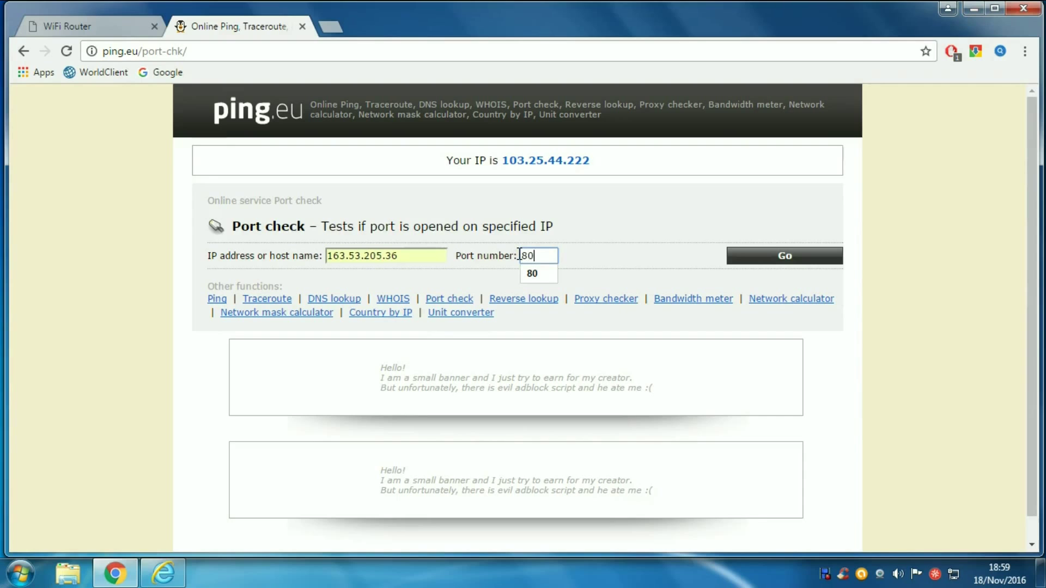
click(526, 274)
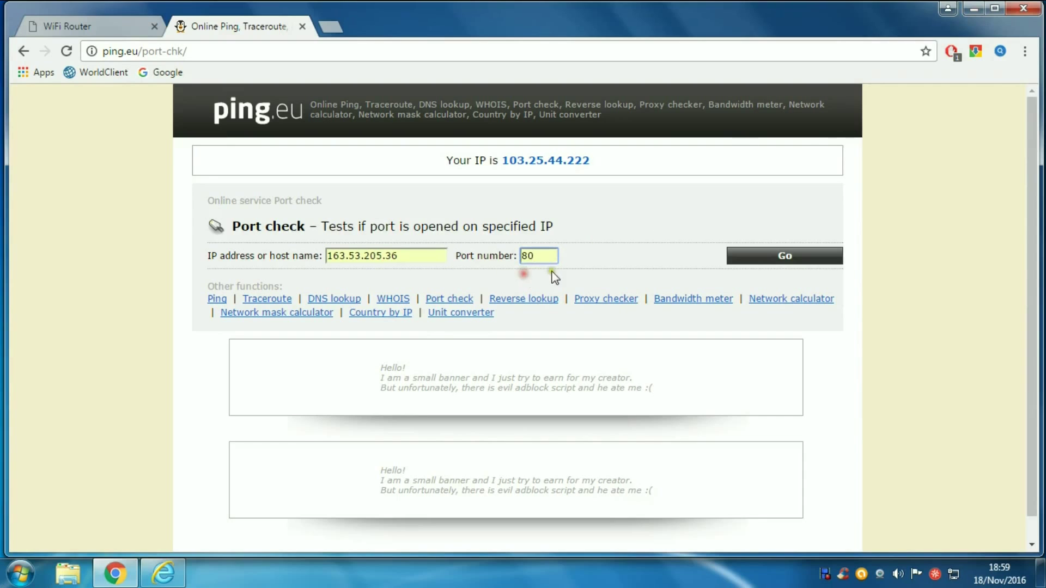
click(773, 260)
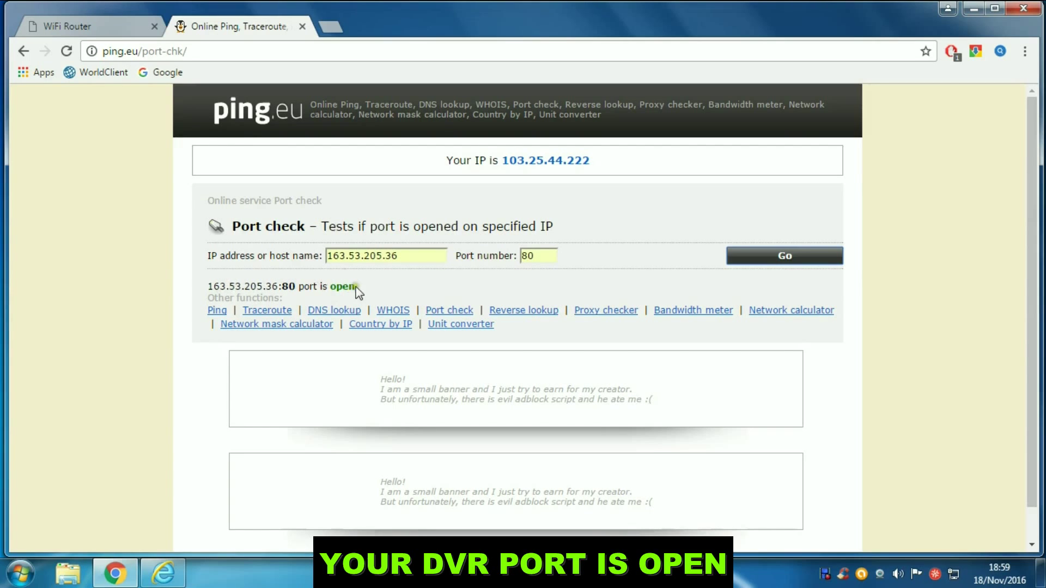
Step: Open the router's Advanced > Virtual Server forwarding page
click(109, 24)
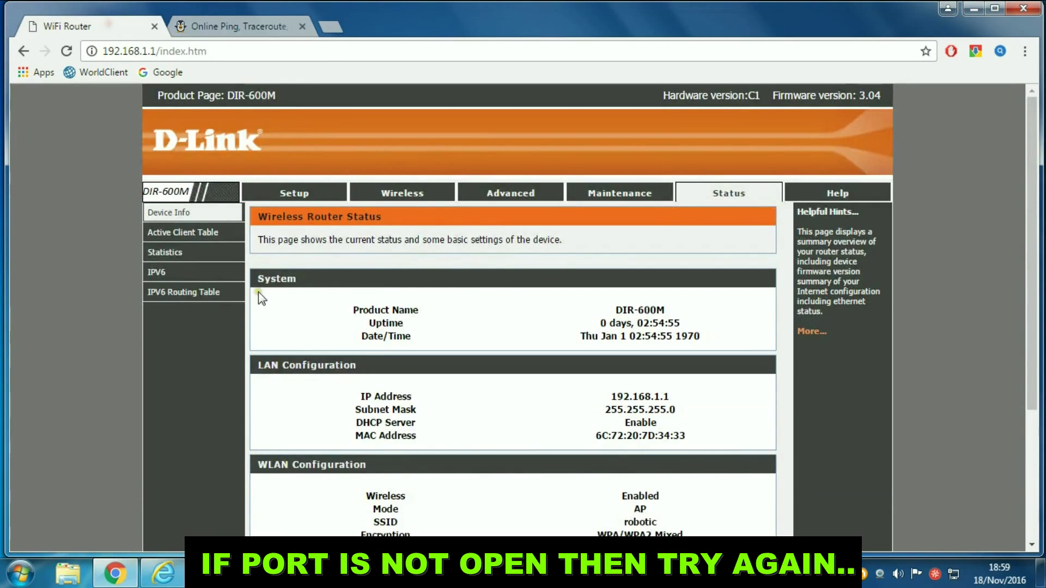
scroll(390, 341, down, 4)
scroll(380, 286, up, 4)
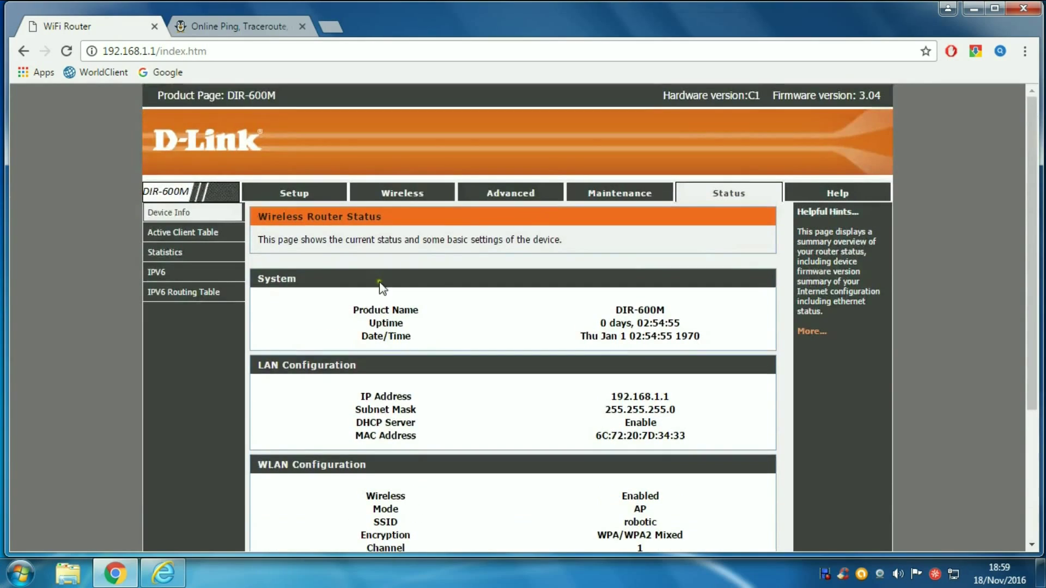
click(494, 195)
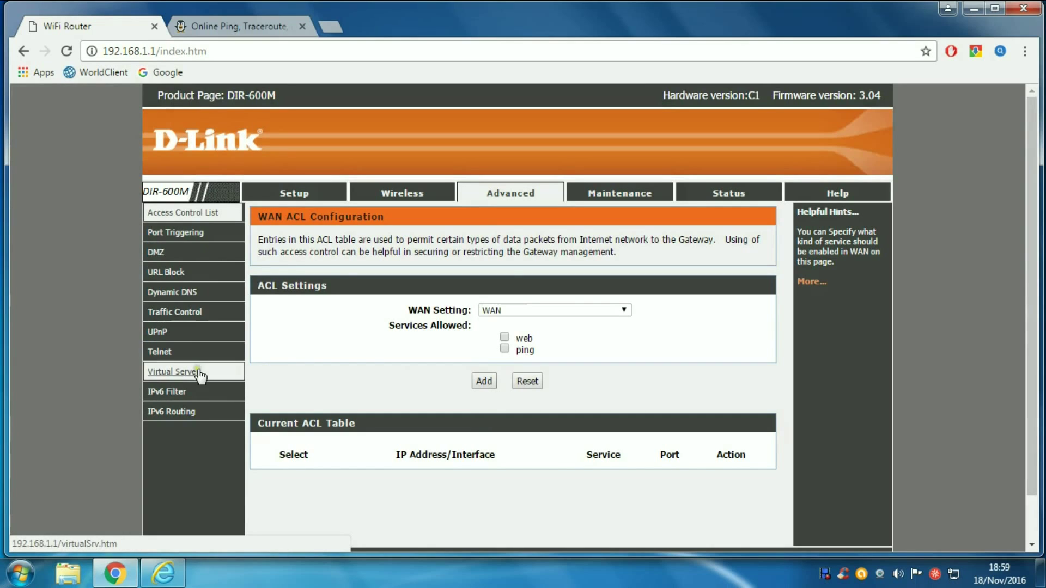
click(173, 373)
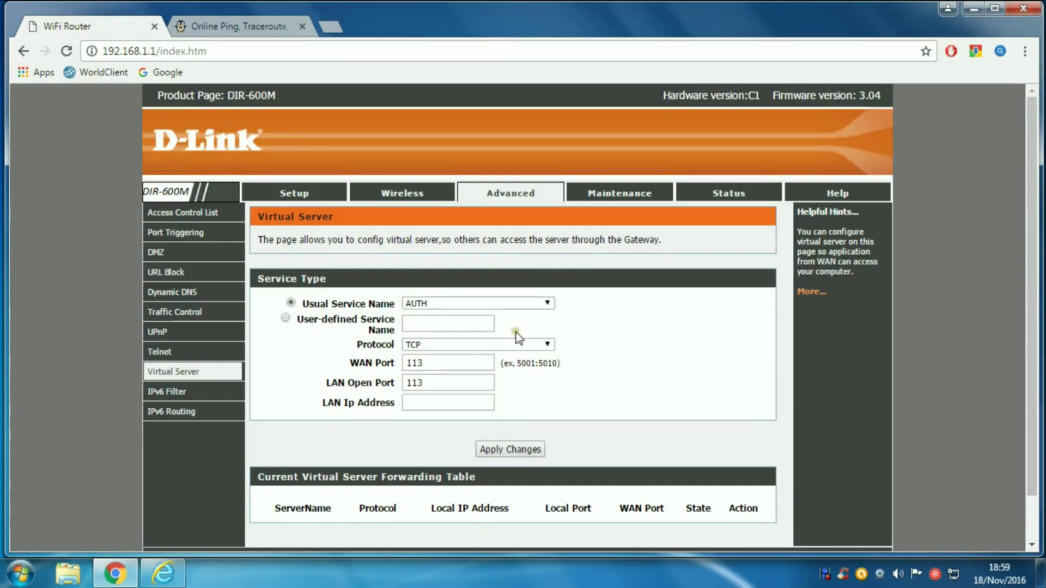
Step: Fill in the new rule with service AUTH, protocol TCP, WAN port 80 and LAN port 80
click(547, 304)
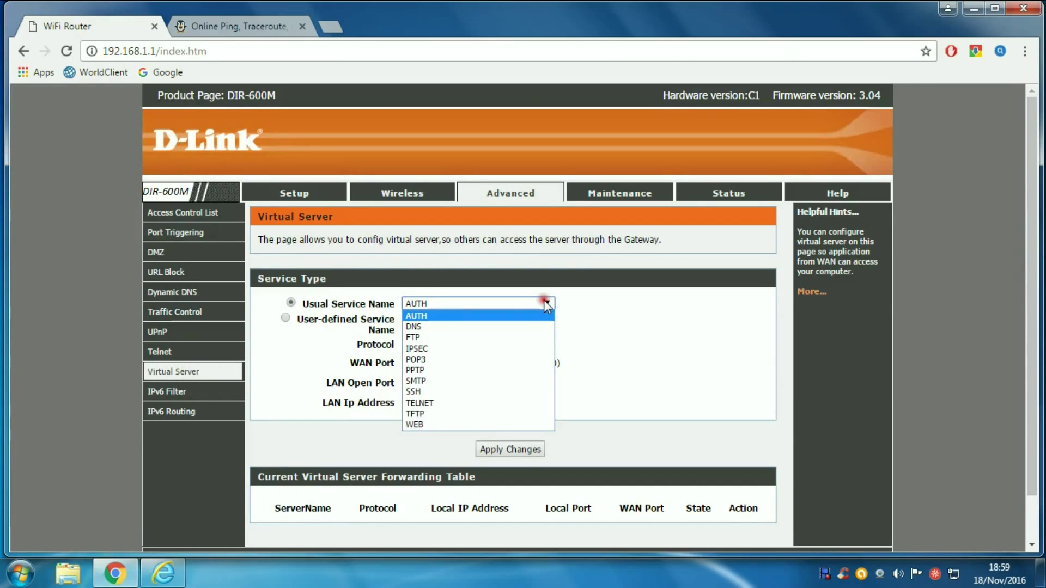
click(547, 304)
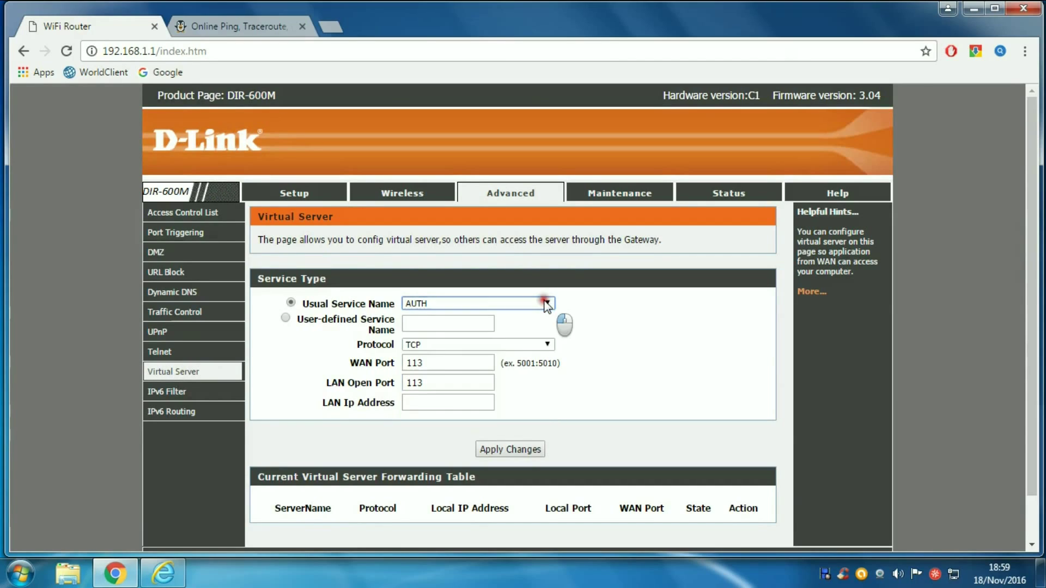
click(431, 322)
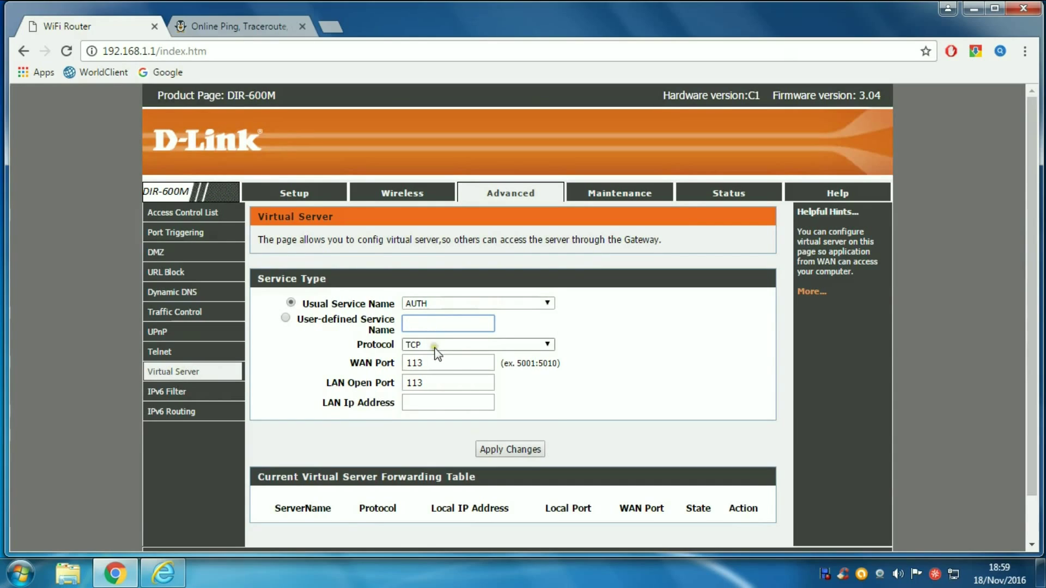
click(547, 344)
click(474, 353)
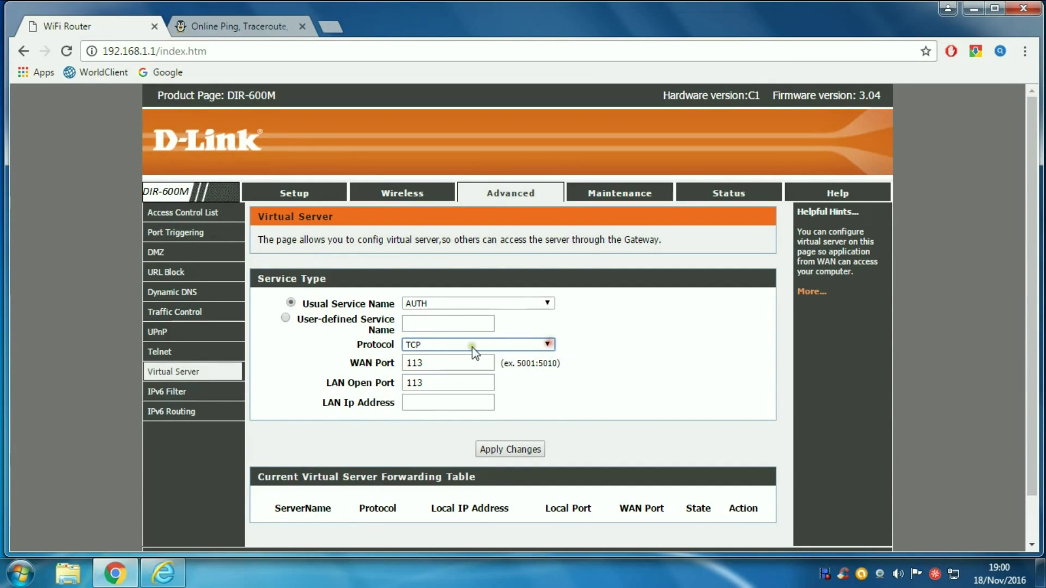
click(430, 363)
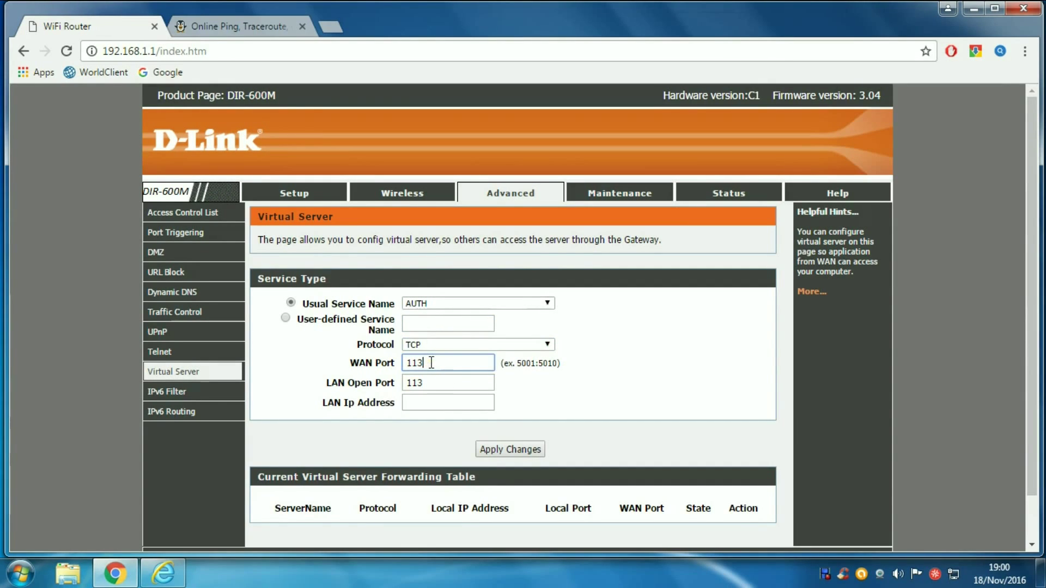
text(80)
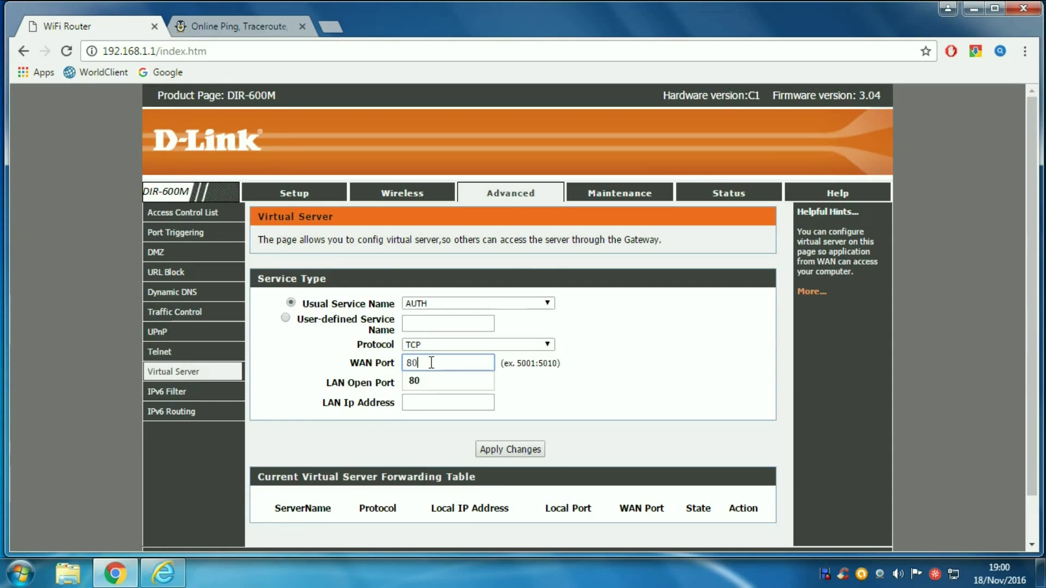
click(414, 383)
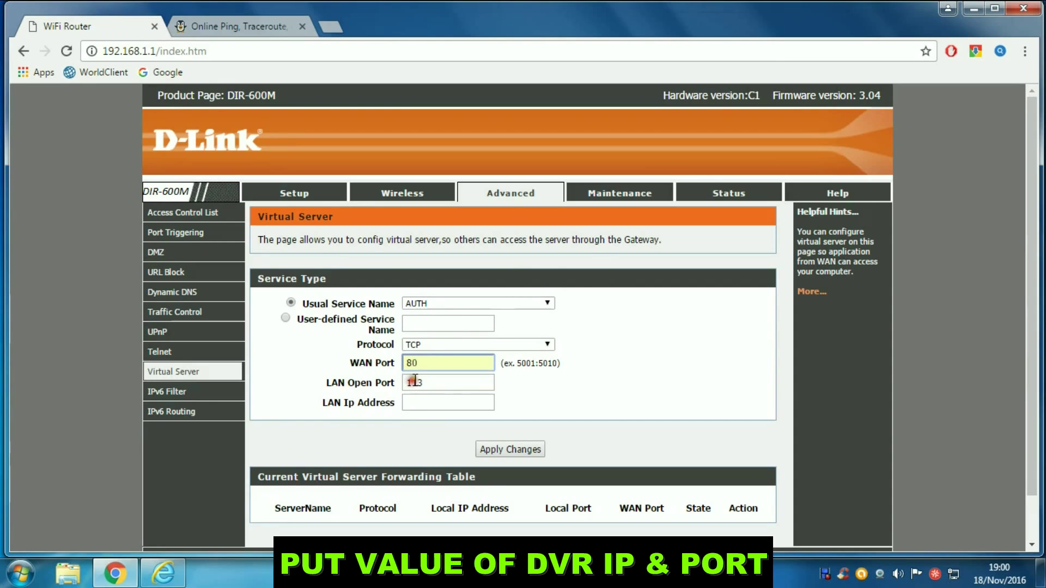
text(113)
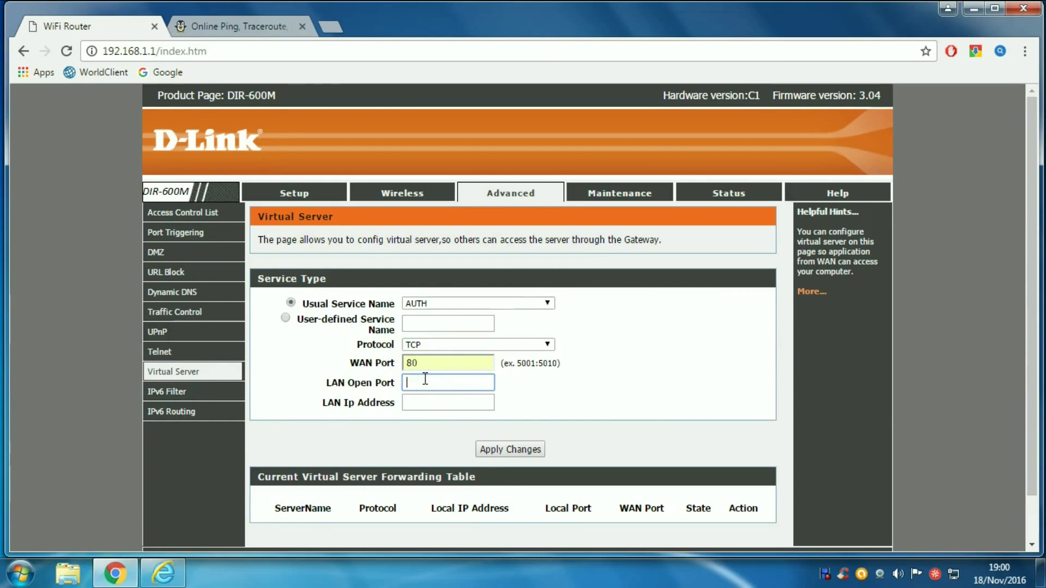
text(80)
click(421, 400)
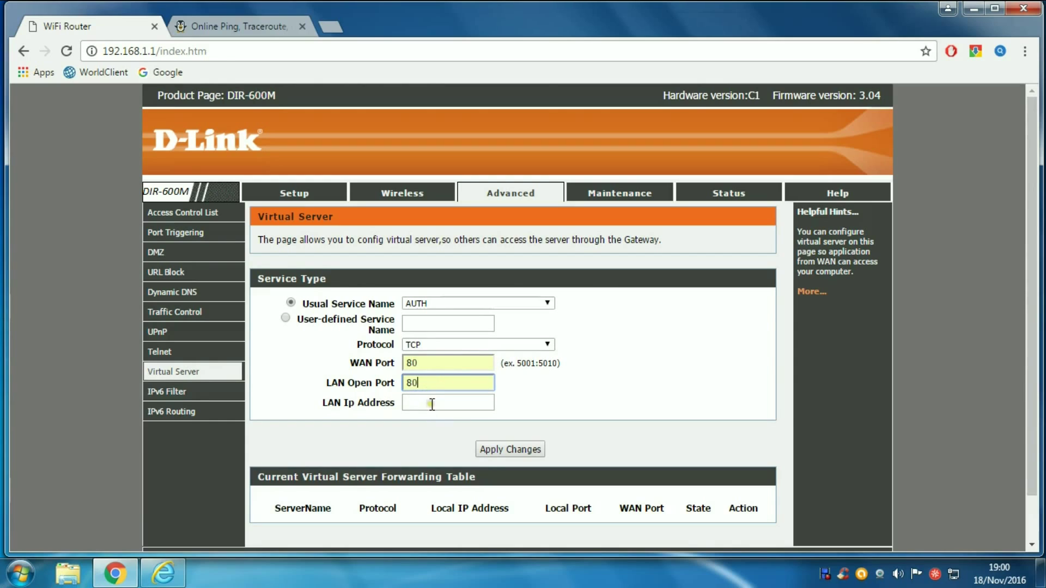
click(434, 403)
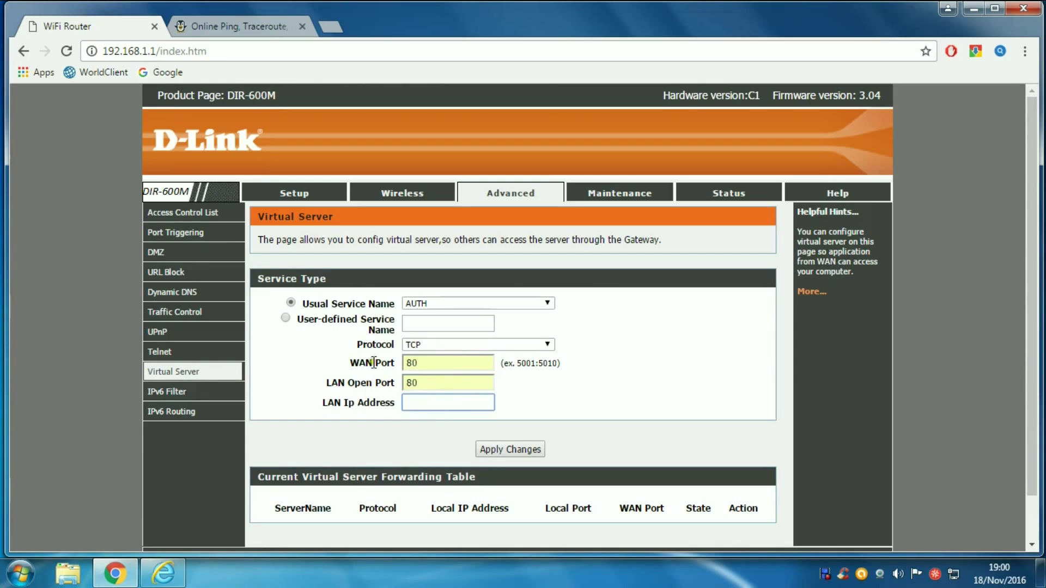
click(163, 574)
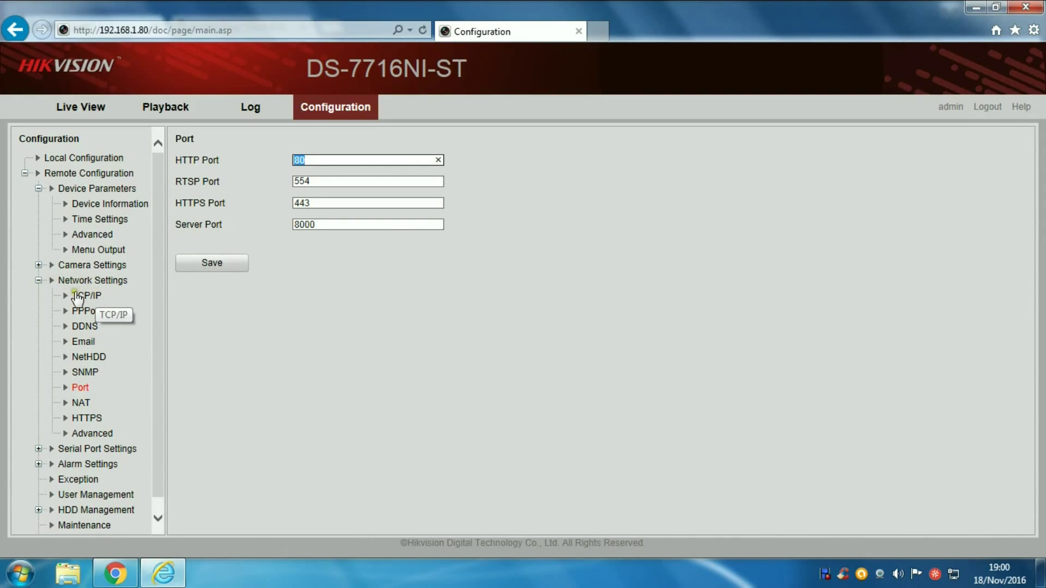
Step: Look up the NVR's IPv4 address 192.168.1.80 on the TCP/IP settings page
click(93, 296)
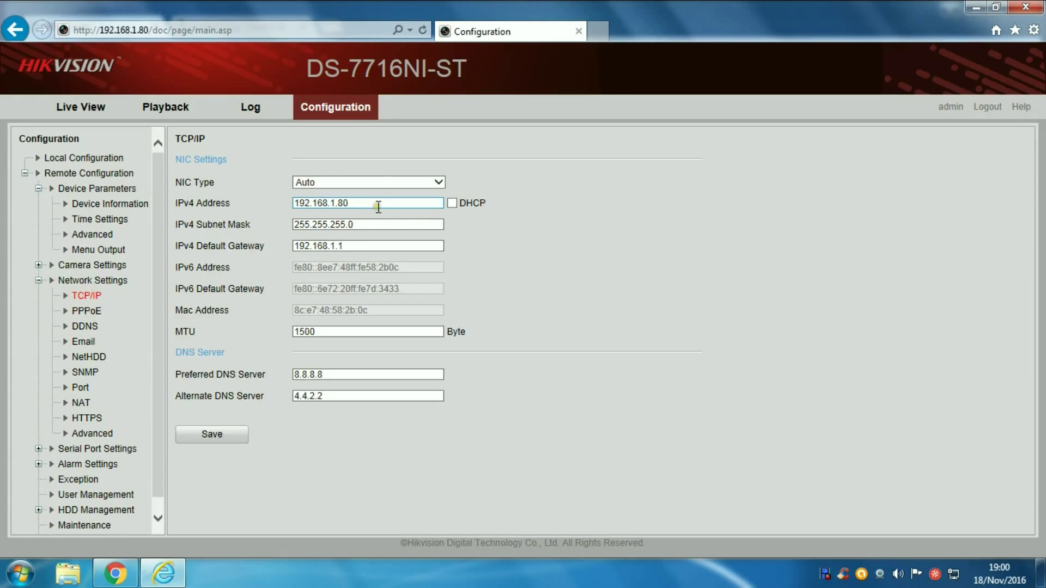
drag(378, 206, 299, 205)
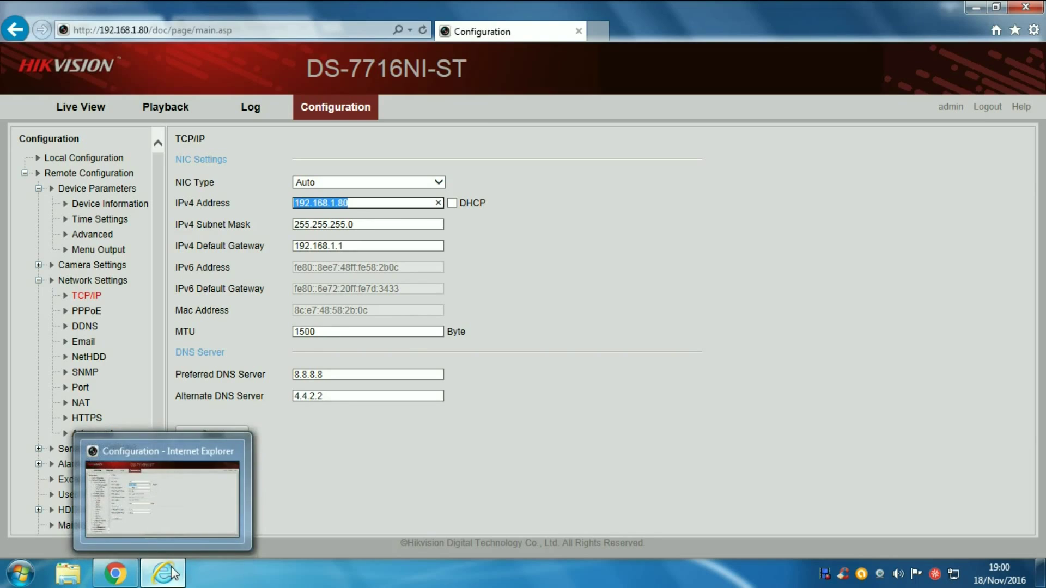
Step: Set the rule's LAN IP to 192.168.1.80, apply it, and check the forwarding table
click(129, 574)
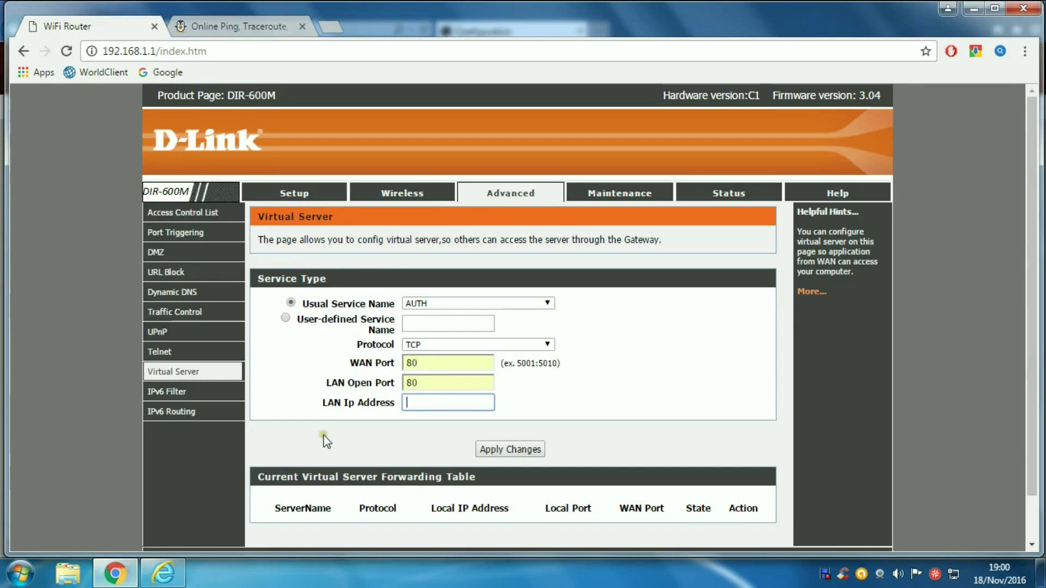
text(192.)
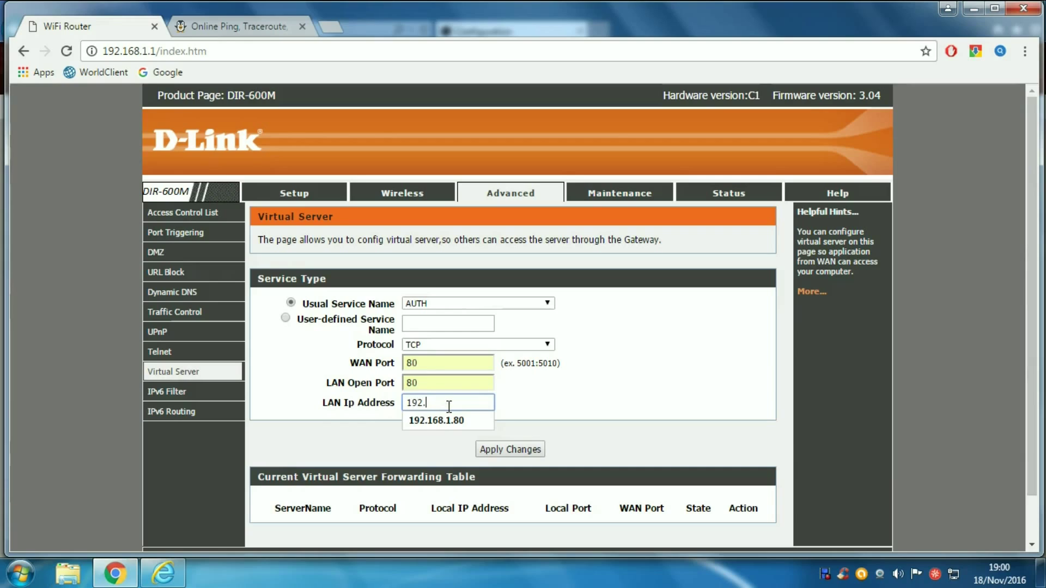
text(168.1.80)
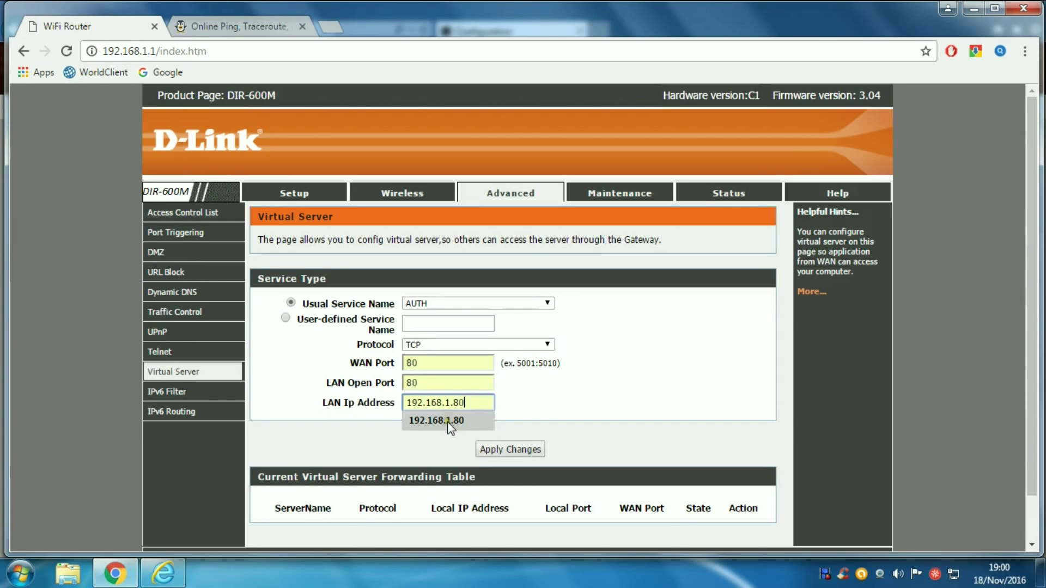
click(431, 423)
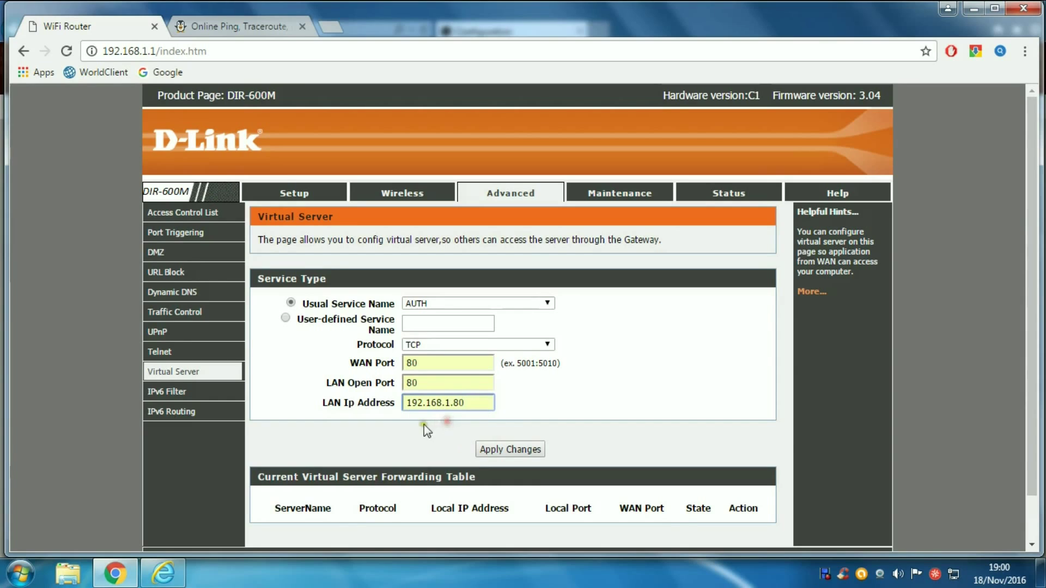
click(502, 450)
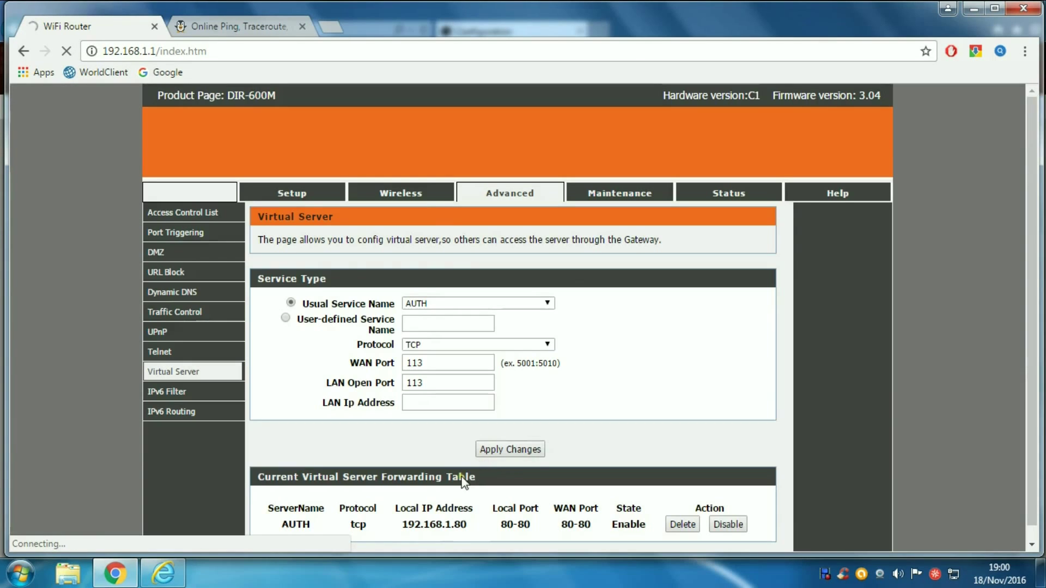
scroll(538, 430, down, 2)
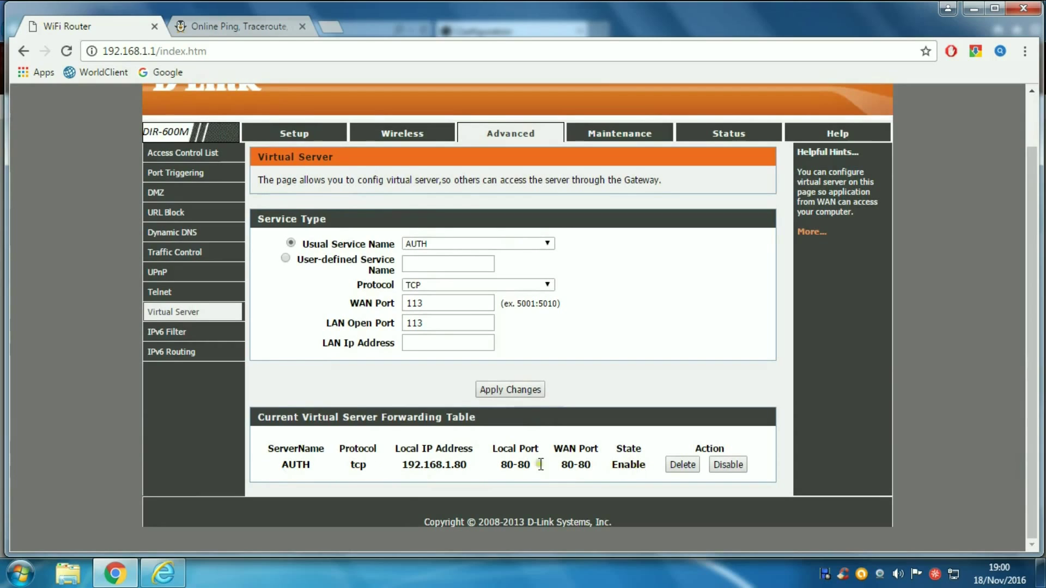
scroll(507, 406, up, 2)
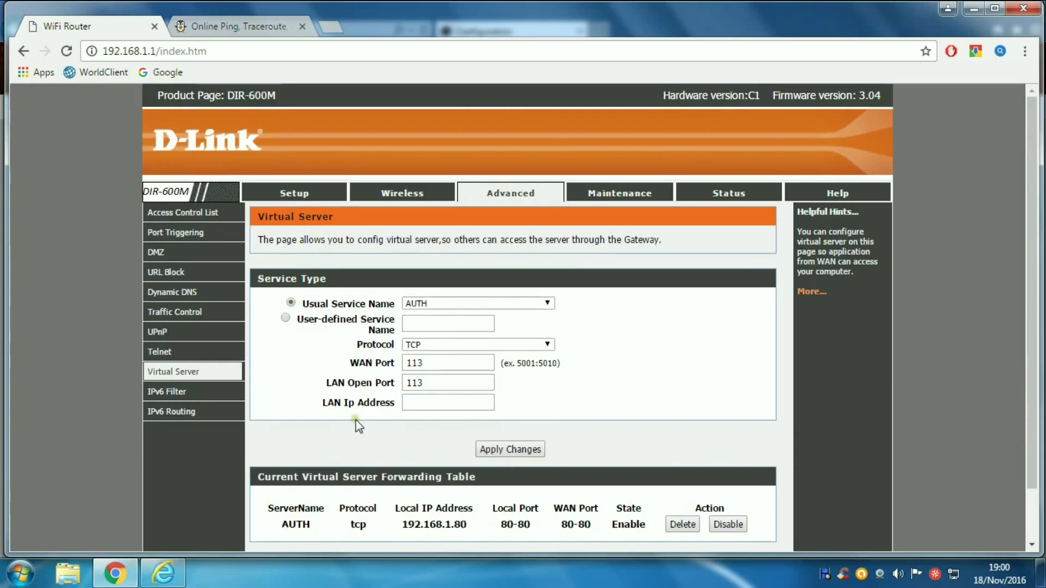
Step: Confirm the NVR's RTSP port is 554 on its Port settings page
key(alt+Tab)
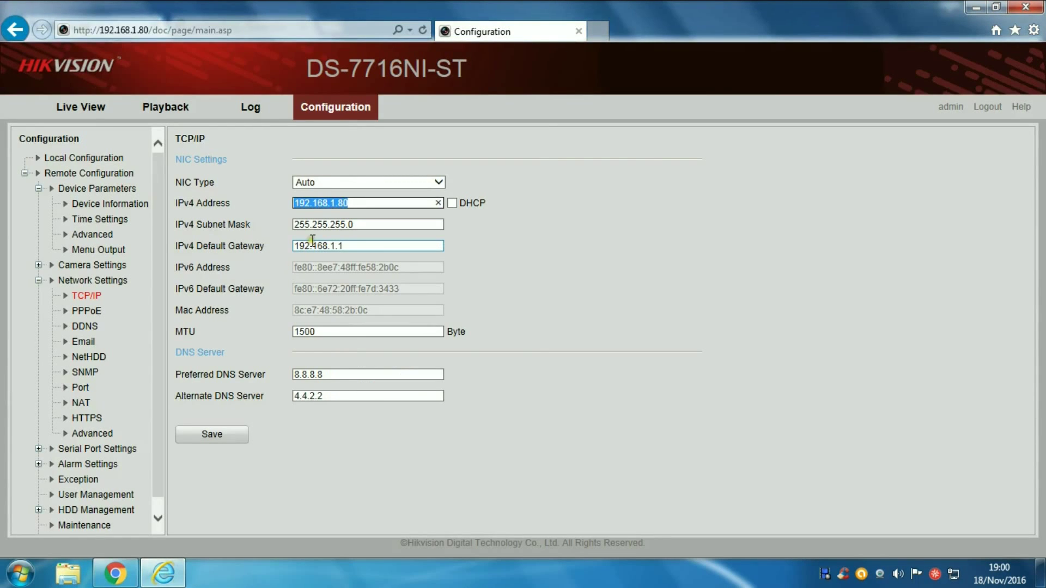
click(76, 388)
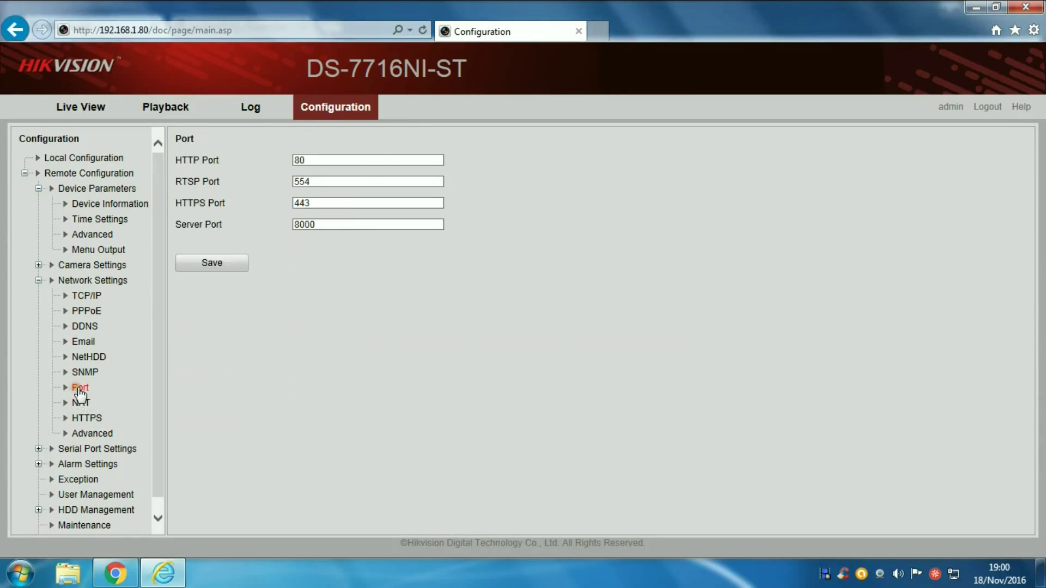
double_click(299, 181)
drag(173, 182, 230, 186)
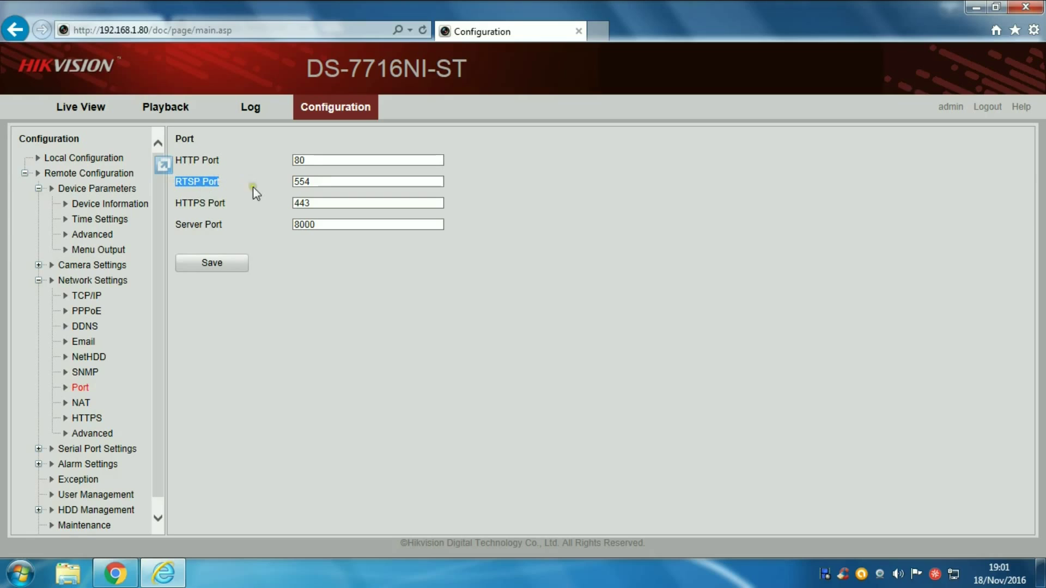
double_click(294, 182)
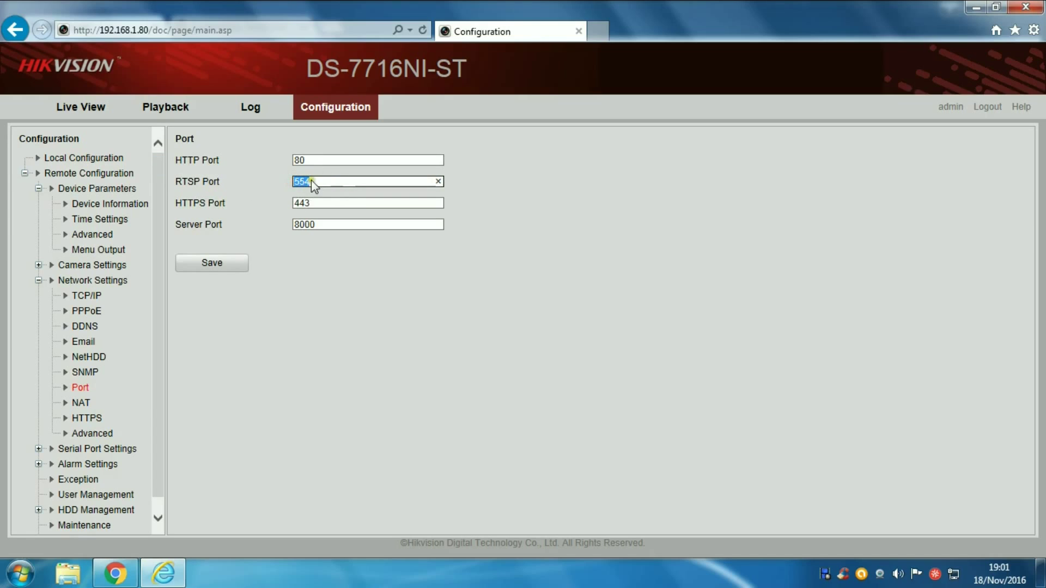
click(121, 573)
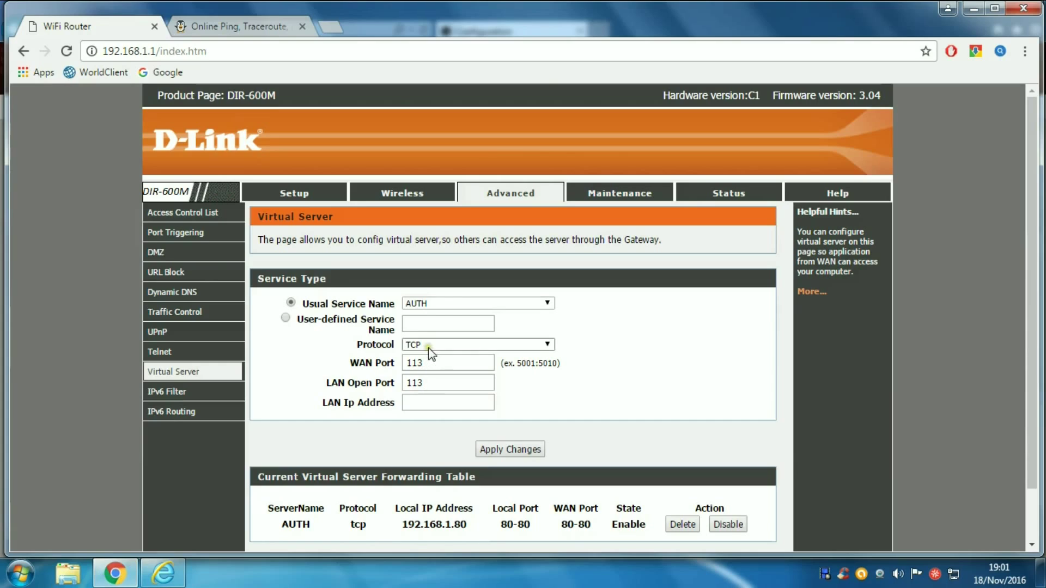
Step: Add a UDP virtual server rule sending WAN port 554 to LAN port 554 on 192.168.1.80, and apply it
click(433, 342)
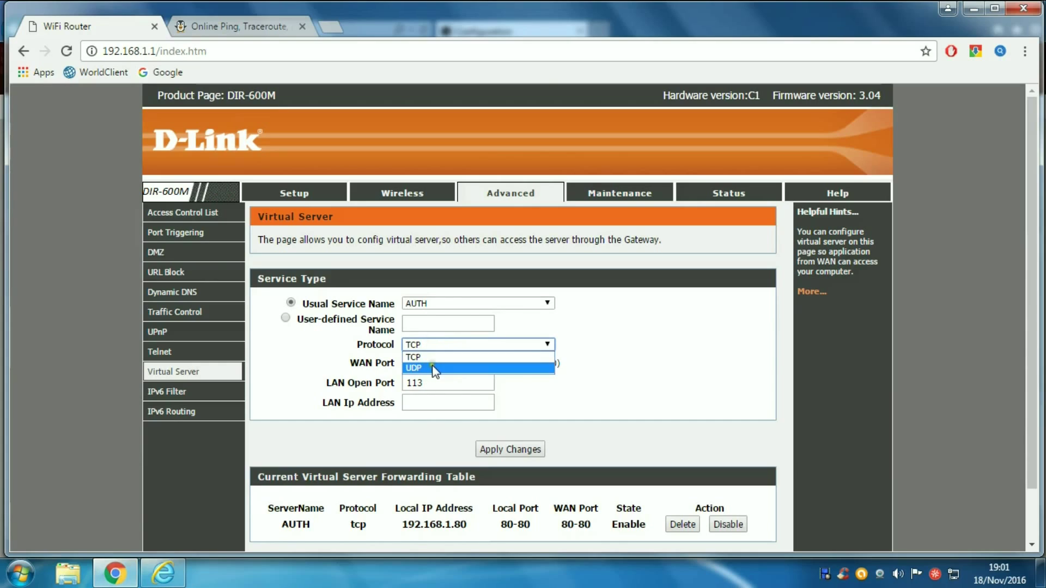
click(434, 364)
click(434, 364)
key(BackSpace)
key(BackSpace)
key(BackSpace)
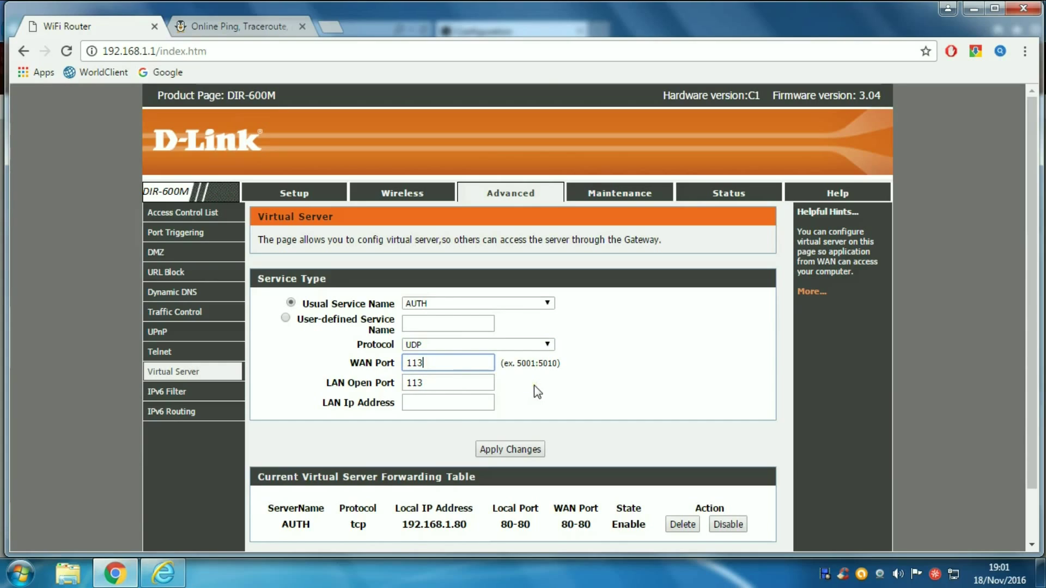
text(554)
click(450, 383)
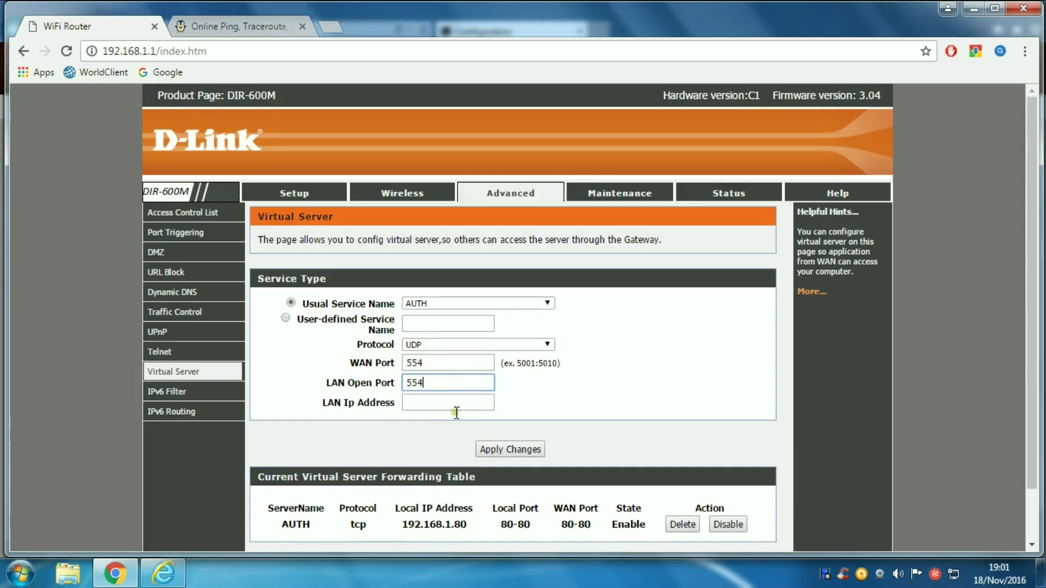
click(462, 403)
text(19)
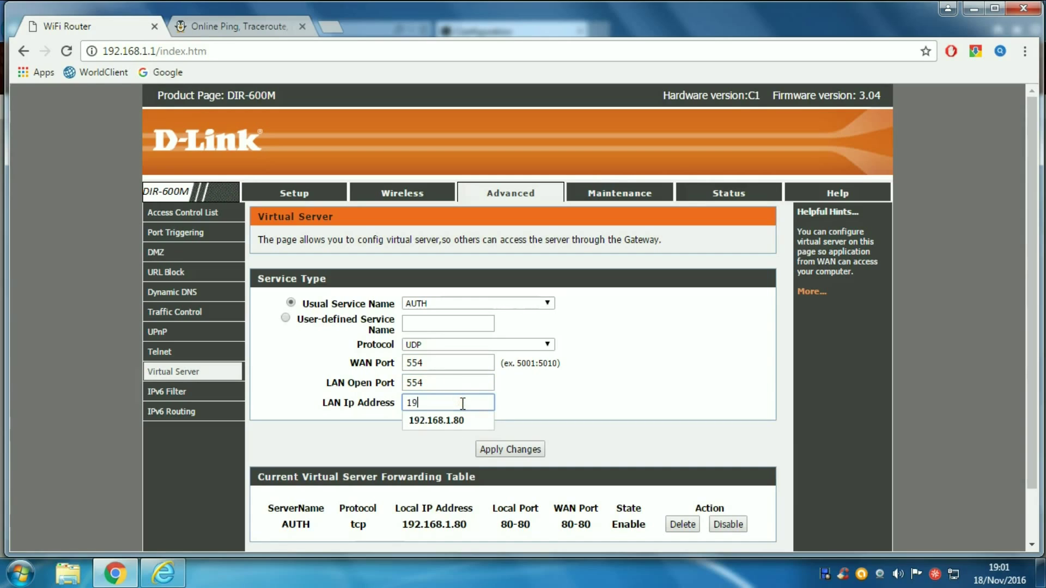
text(2.168.1.80)
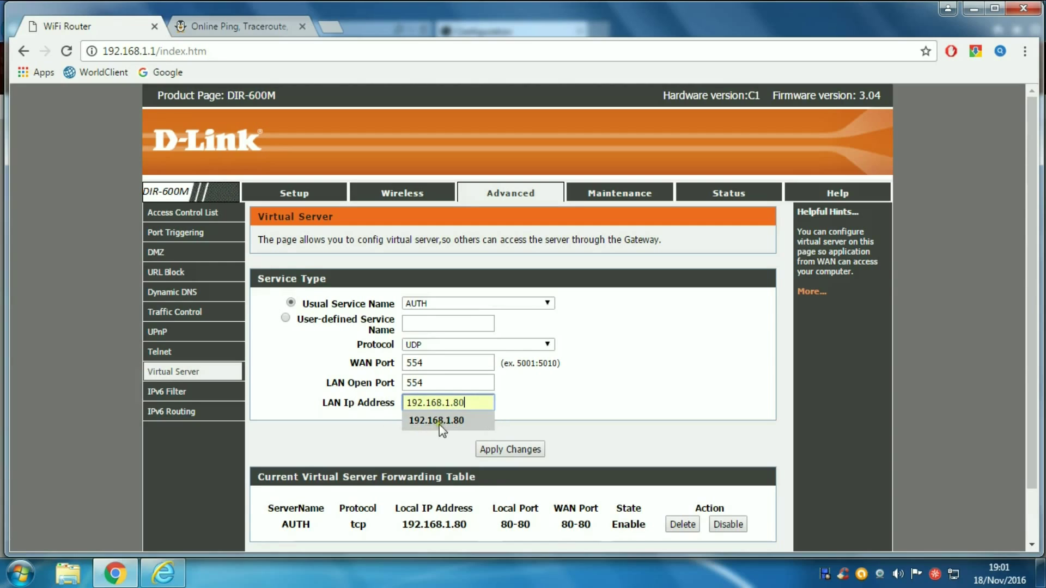
click(439, 423)
click(488, 448)
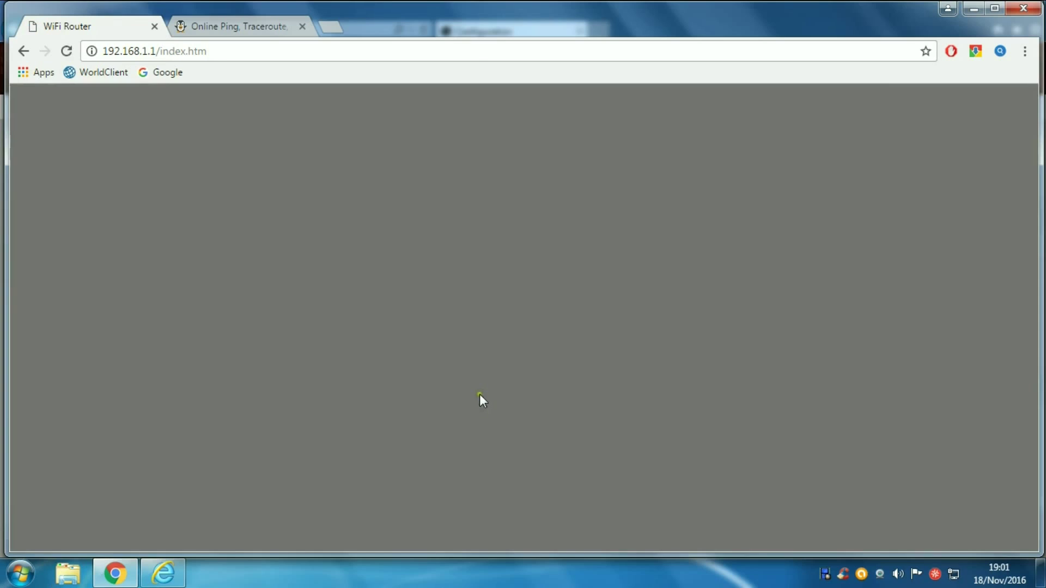
Step: Check that the forwarding table lists the TCP port 80 and UDP port 554 rules
scroll(515, 439, down, 2)
scroll(517, 444, down, 1)
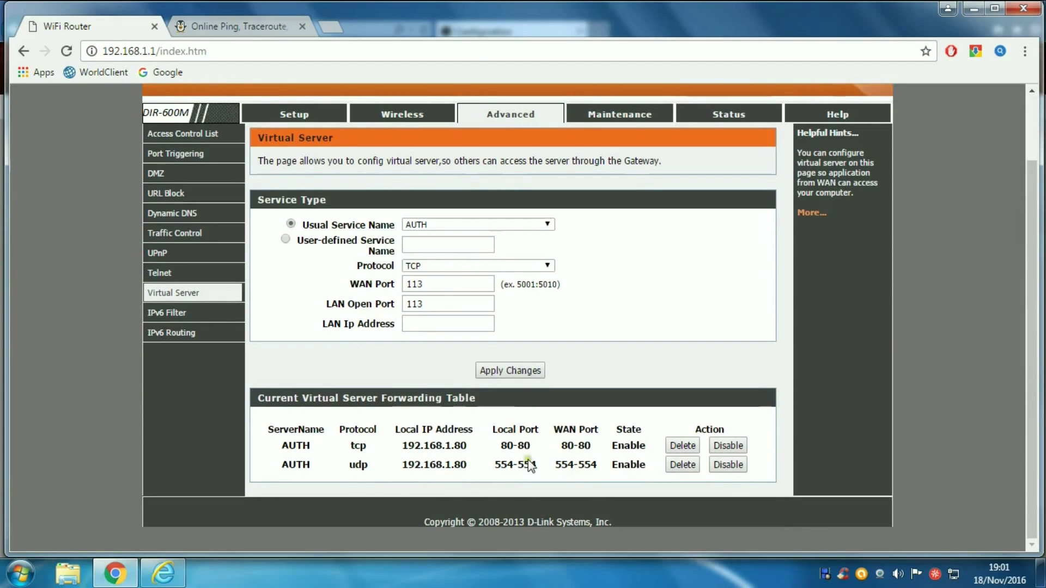
click(360, 465)
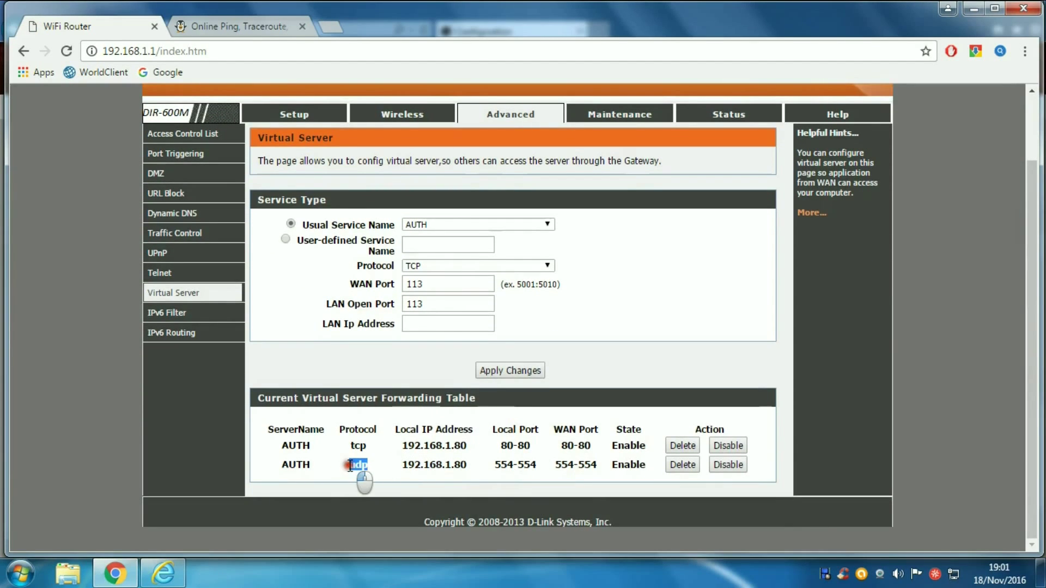
click(367, 446)
double_click(349, 447)
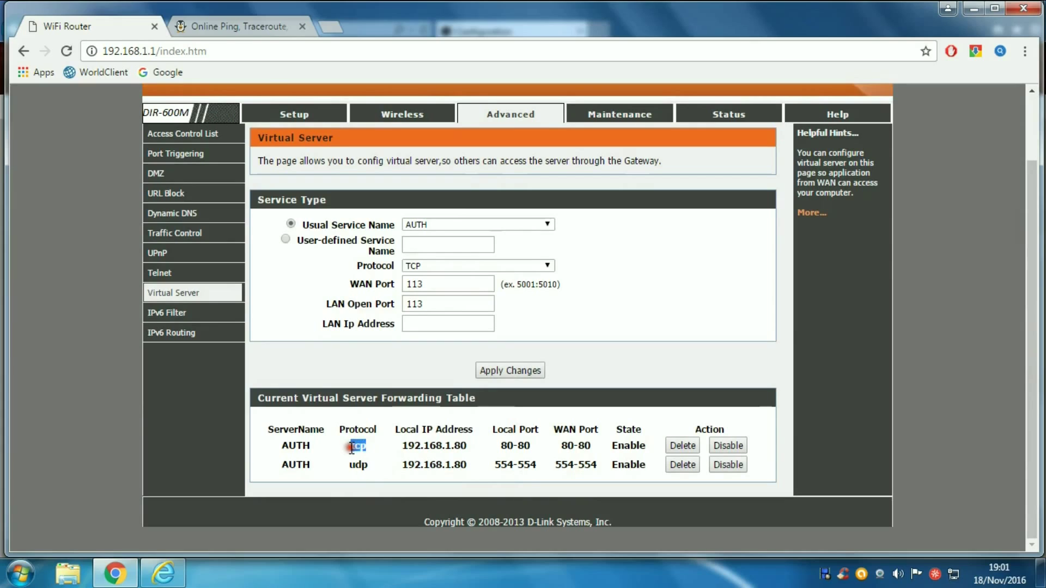
double_click(360, 465)
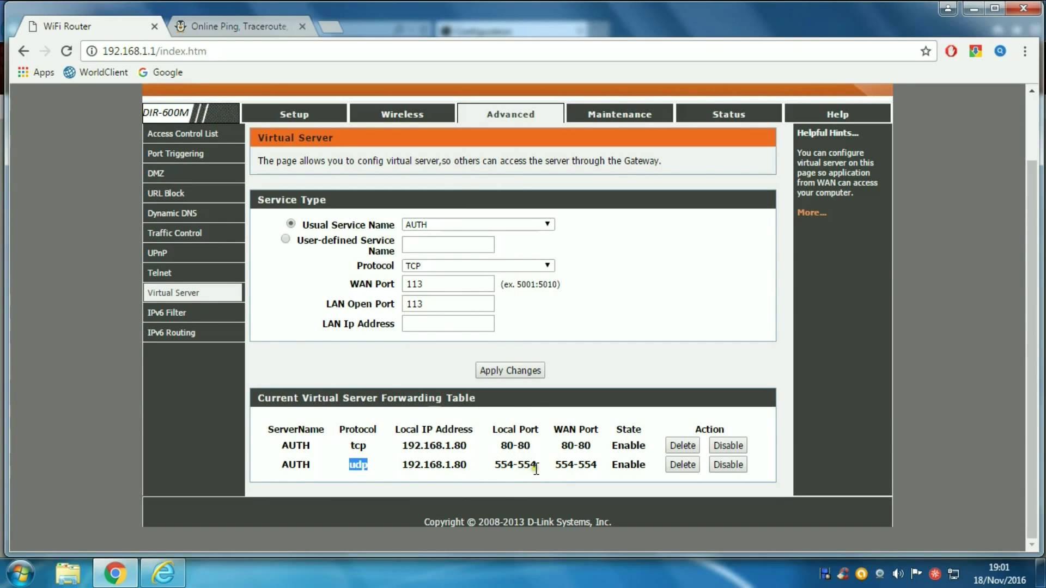
Step: View the ping.eu result showing port 80 open, then close that tab
scroll(563, 446, up, 2)
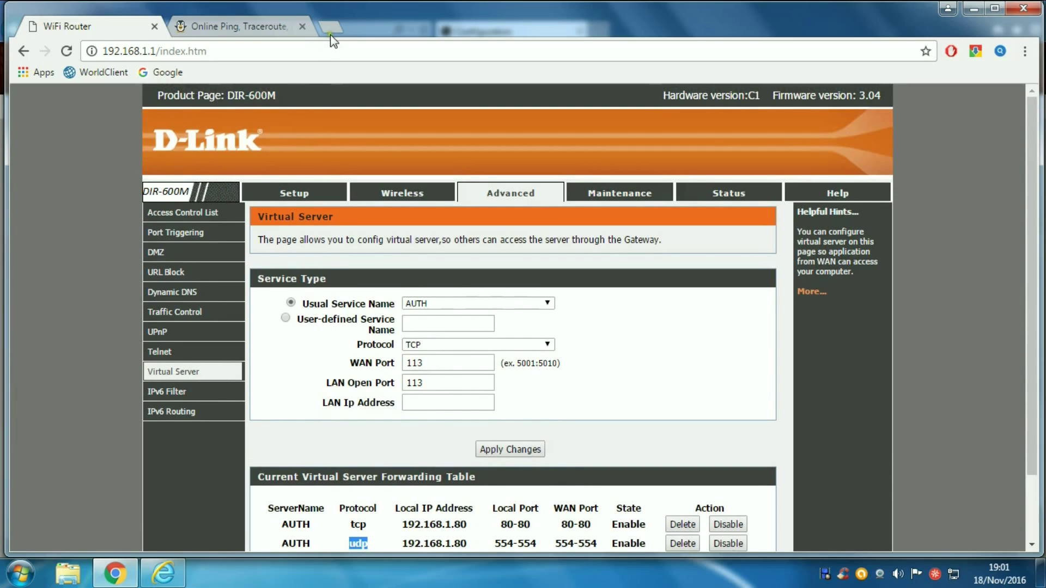
click(281, 27)
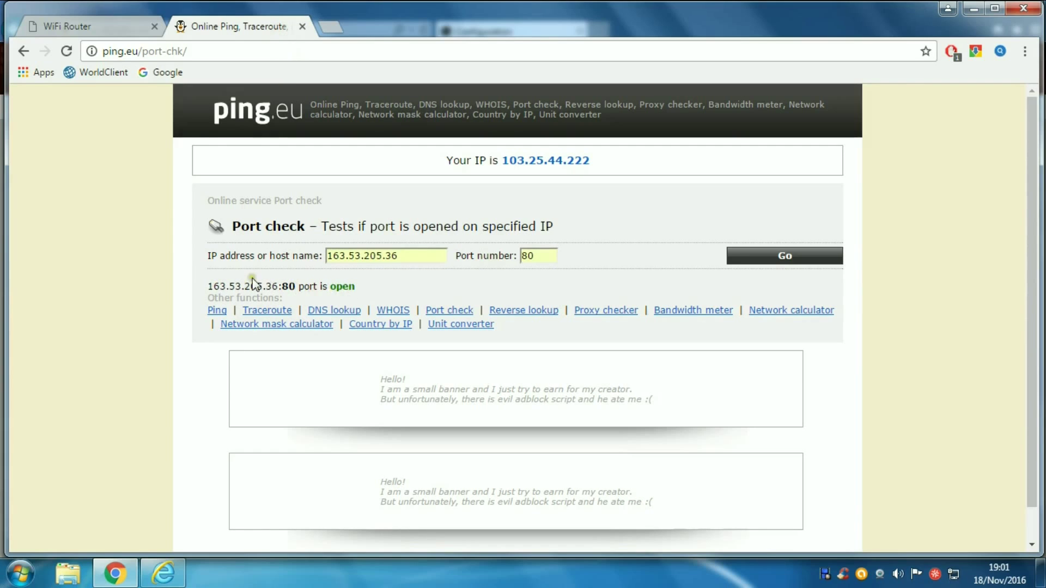
click(302, 27)
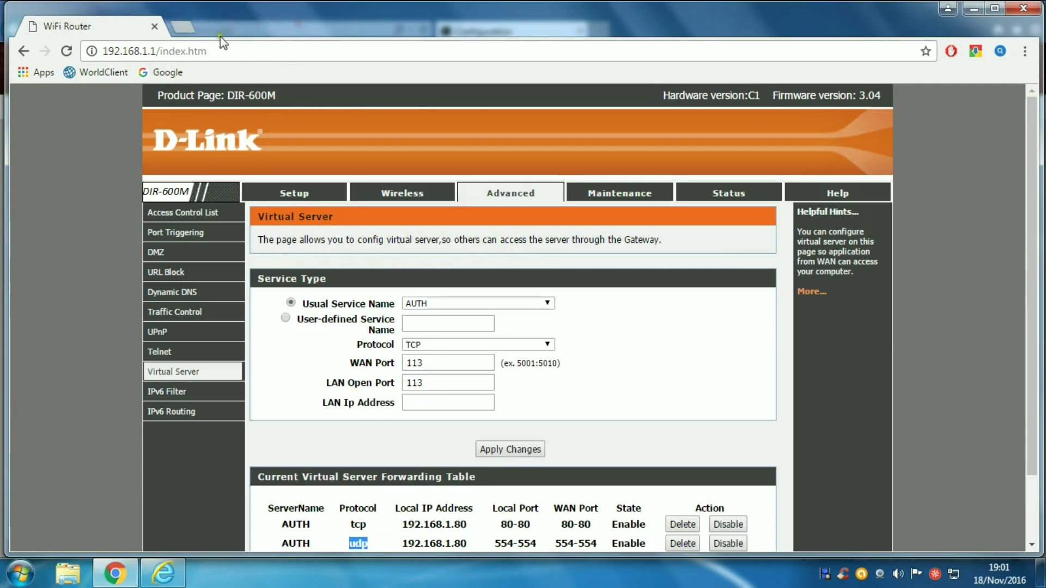
Step: Check the NVR's TCP/IP DNS and gateway 192.168.1.1, then return to Live View
click(974, 9)
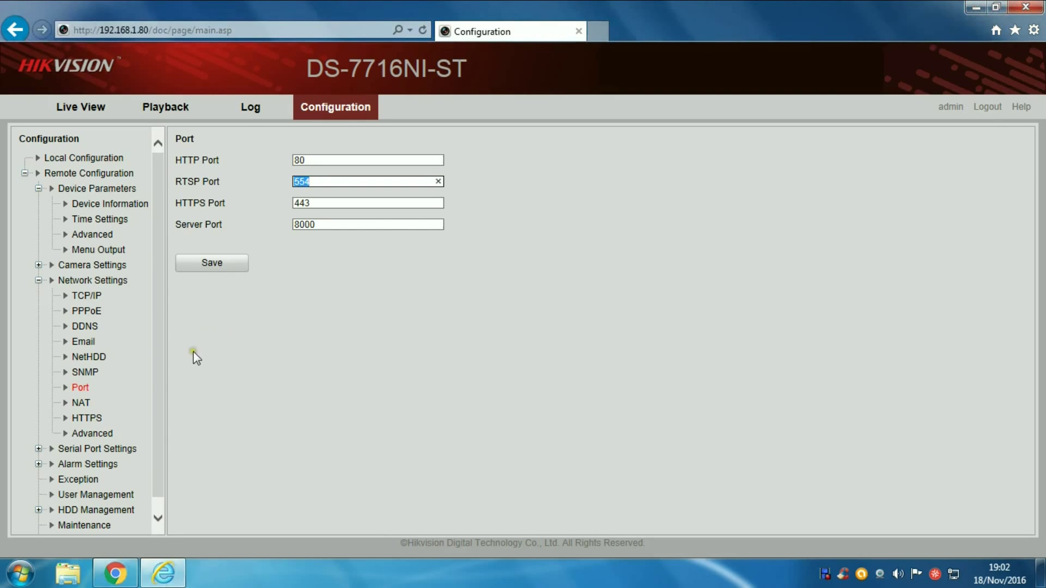
click(83, 296)
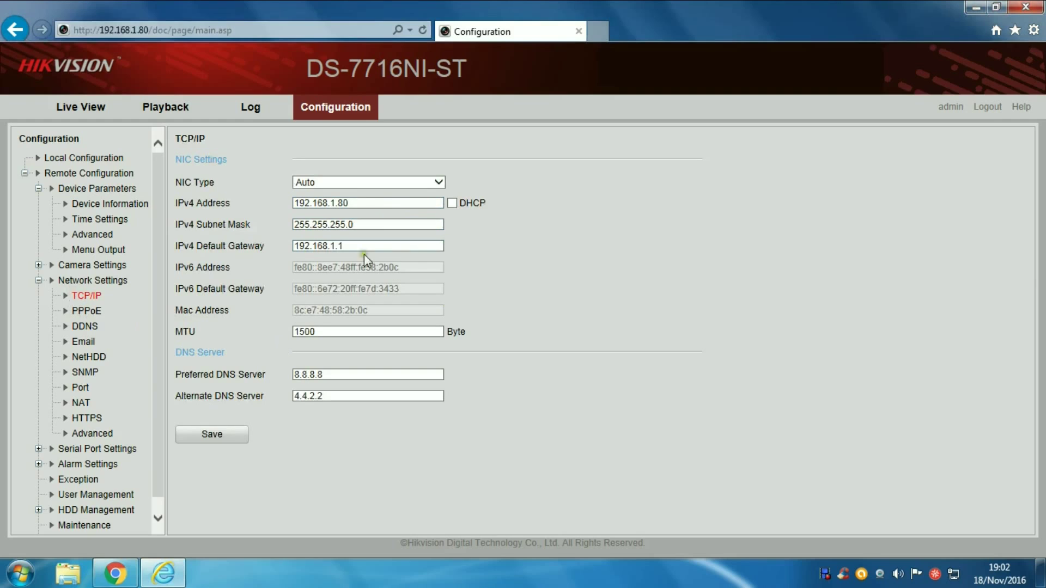
drag(323, 374, 293, 396)
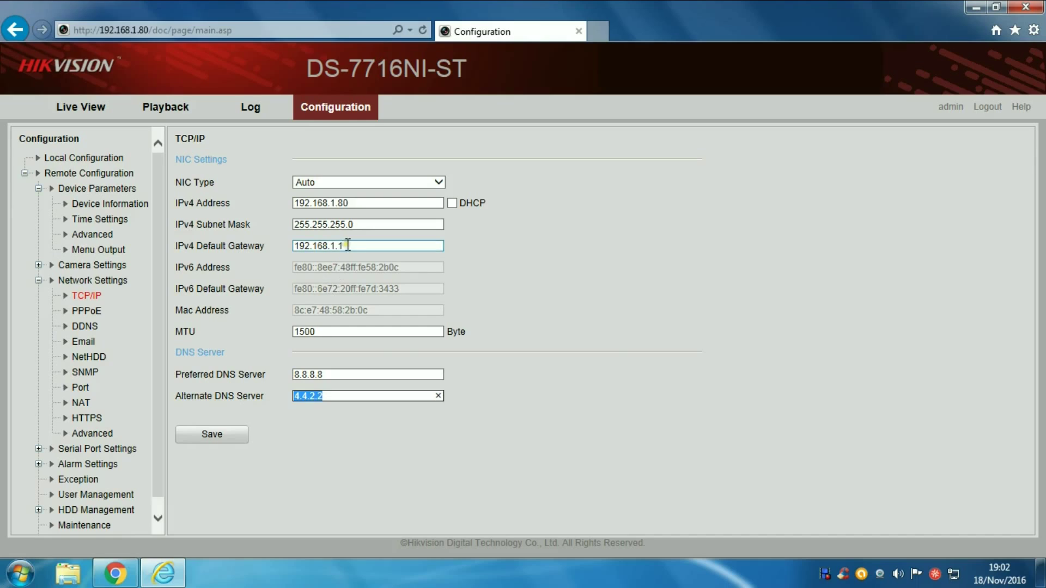
drag(345, 246, 300, 248)
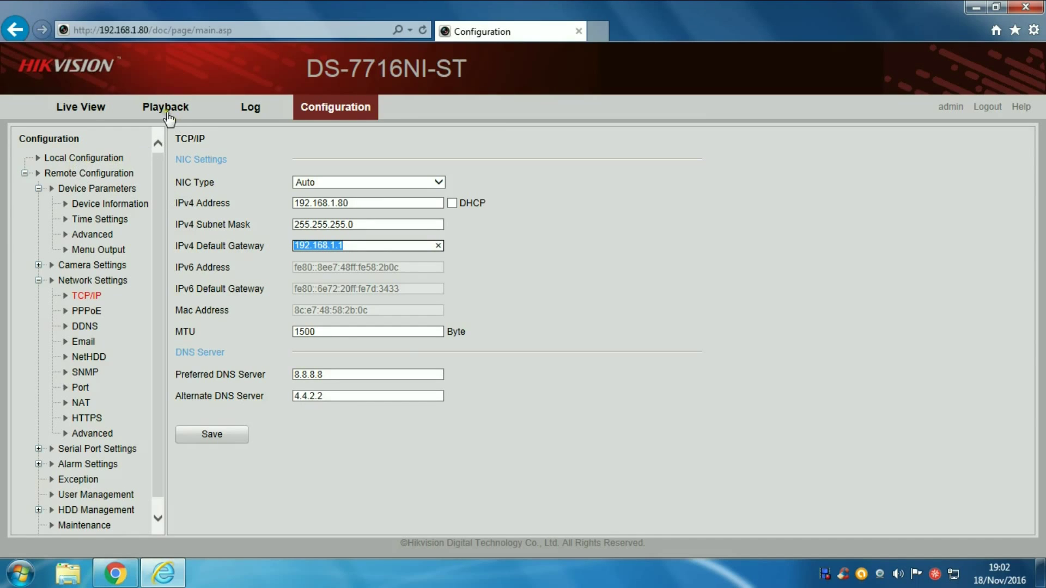
click(82, 109)
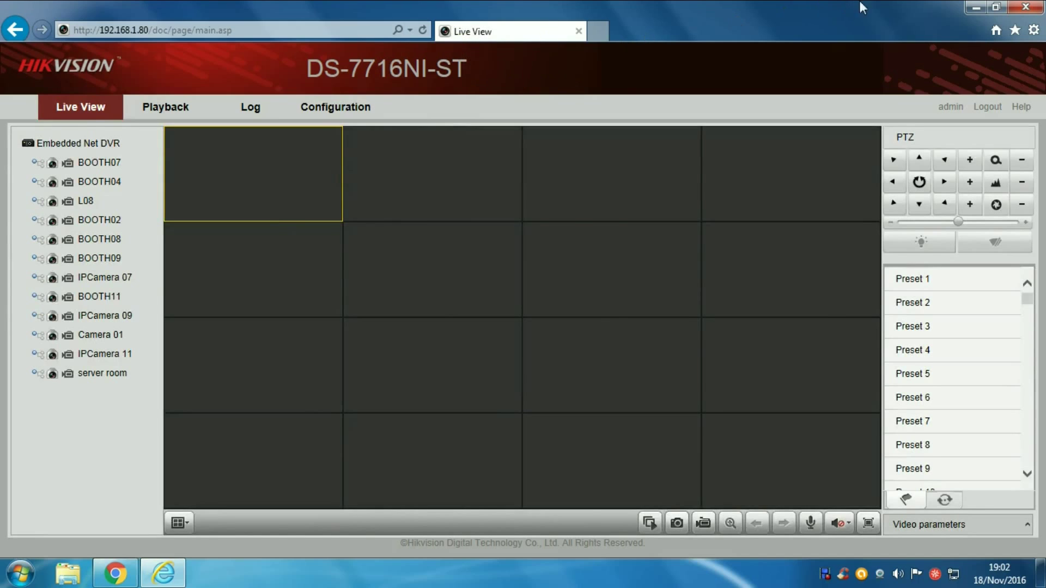
Step: Close the browser and relaunch Internet Explorer from All Programs
click(1020, 10)
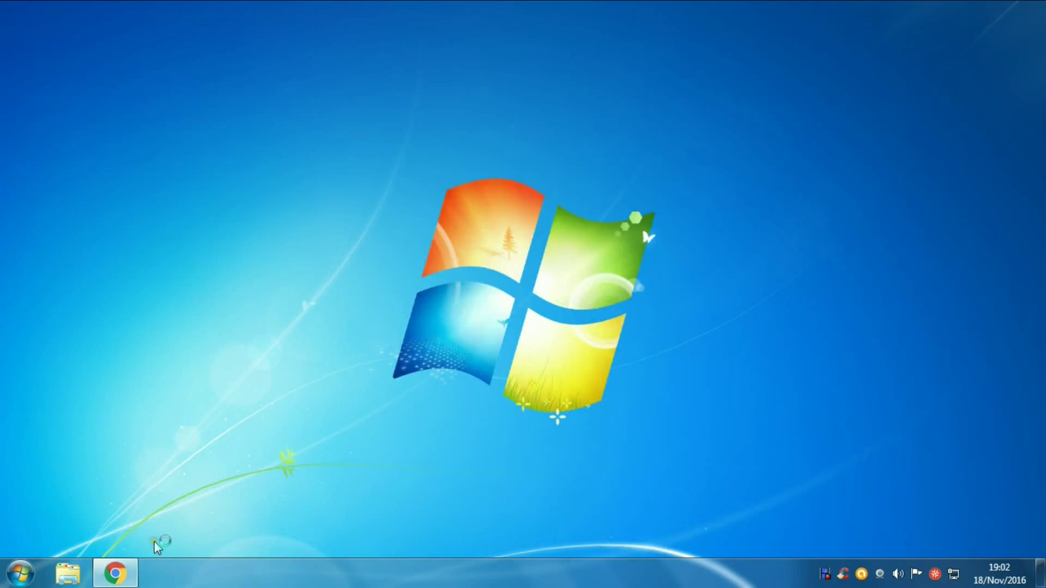
click(20, 573)
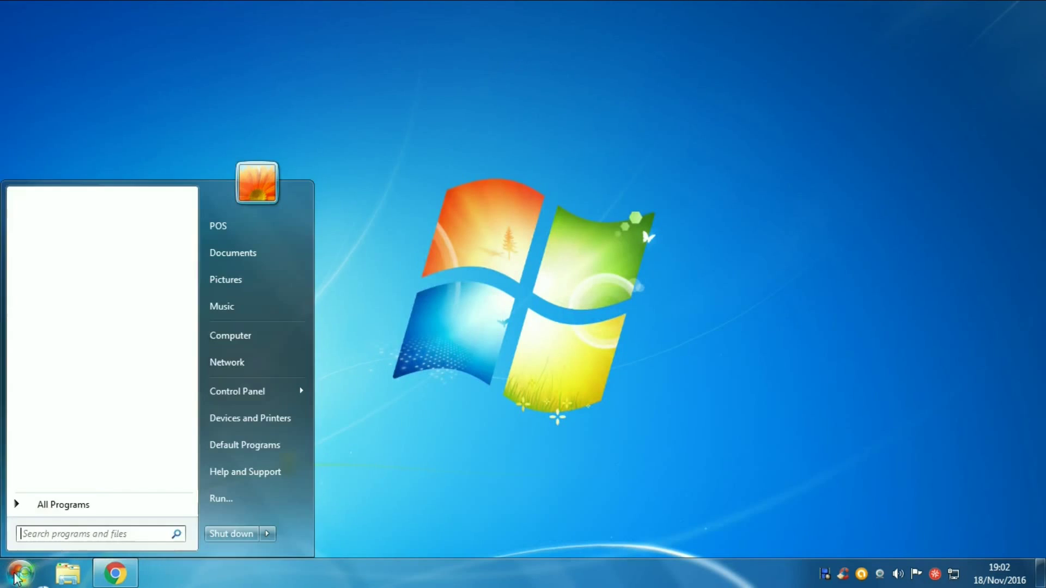
click(61, 505)
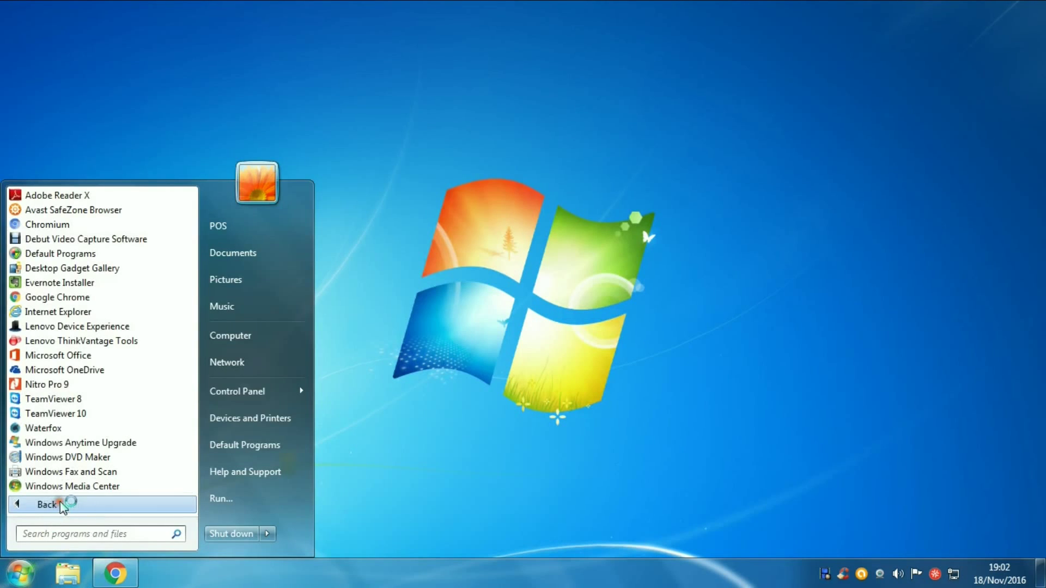
click(41, 312)
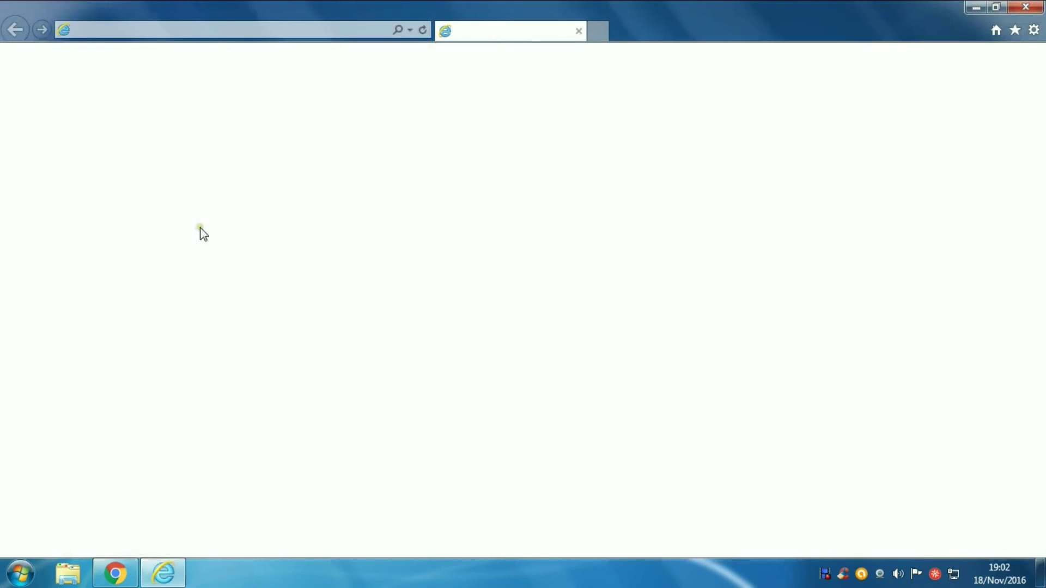
click(143, 28)
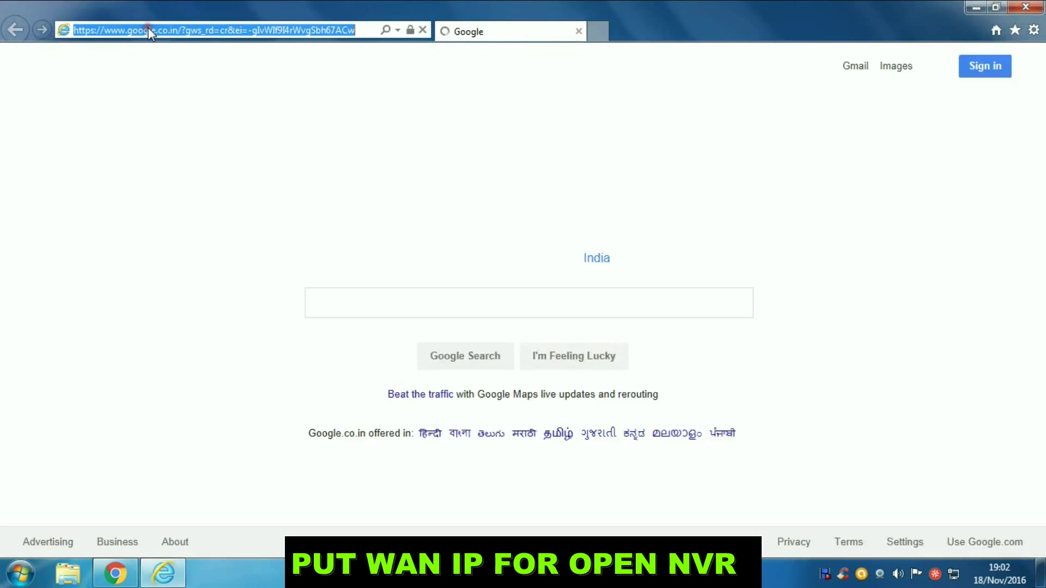
text(h)
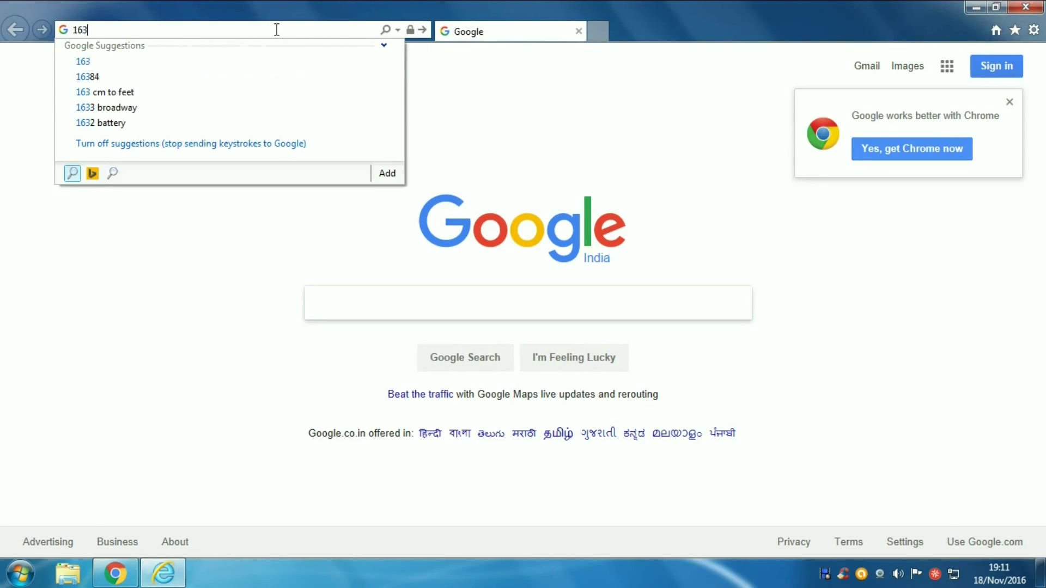
text(.53.205.36)
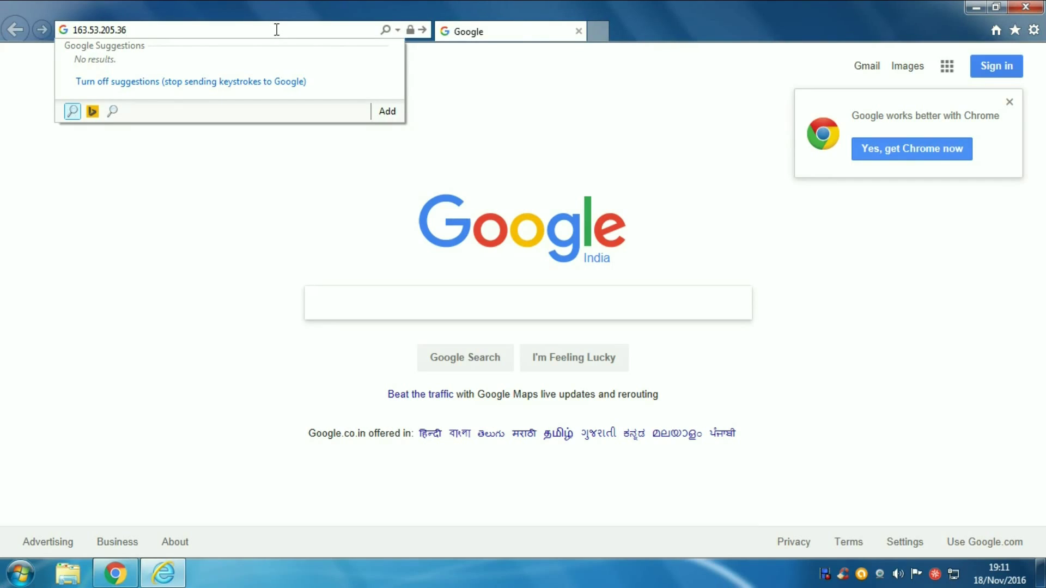
key(Return)
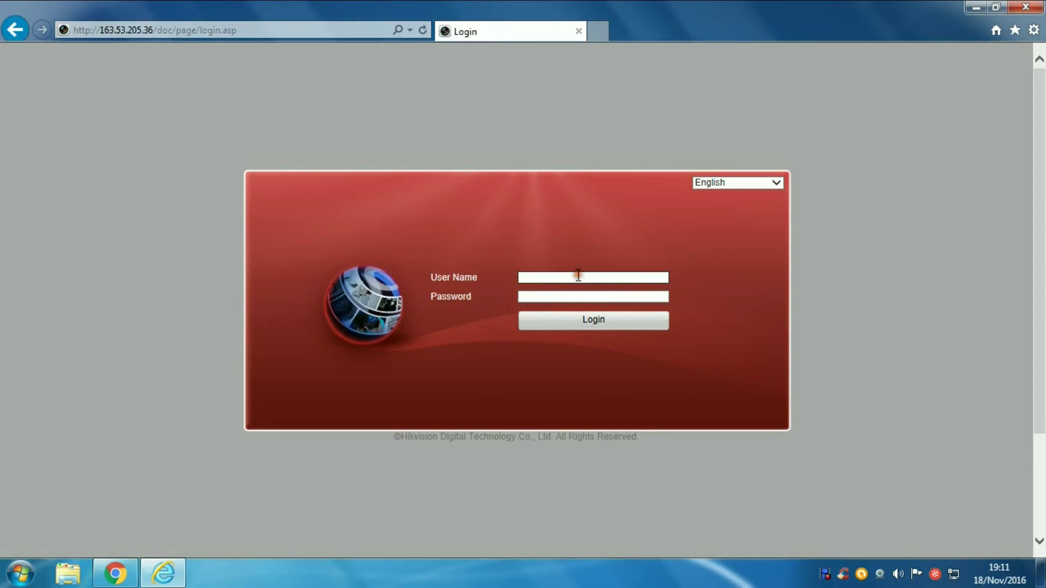
Step: Log in with the NVR username and password, then start live view on all cameras
text(admin)
key(Tab)
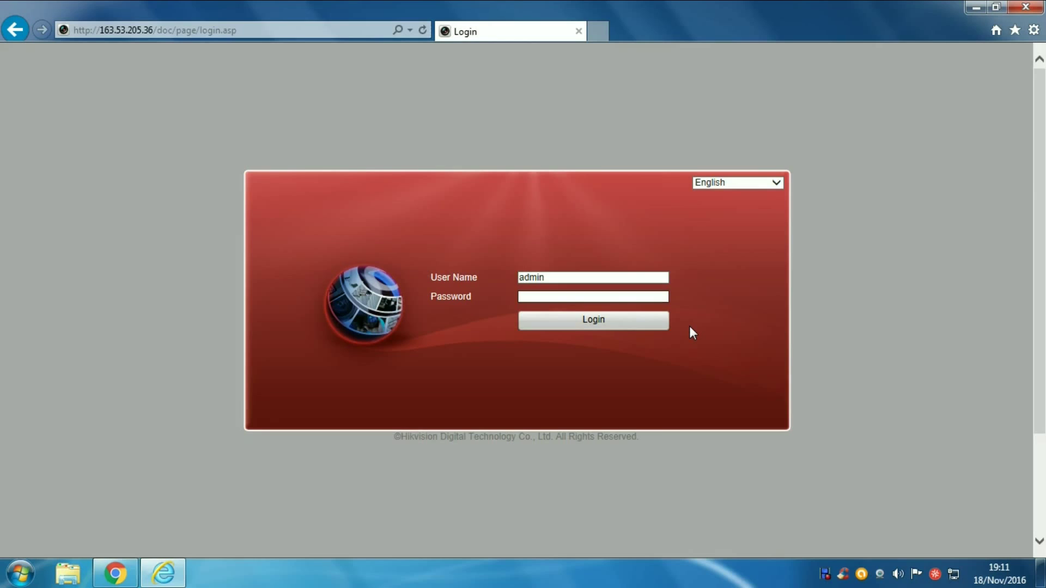
text(123456789)
click(587, 321)
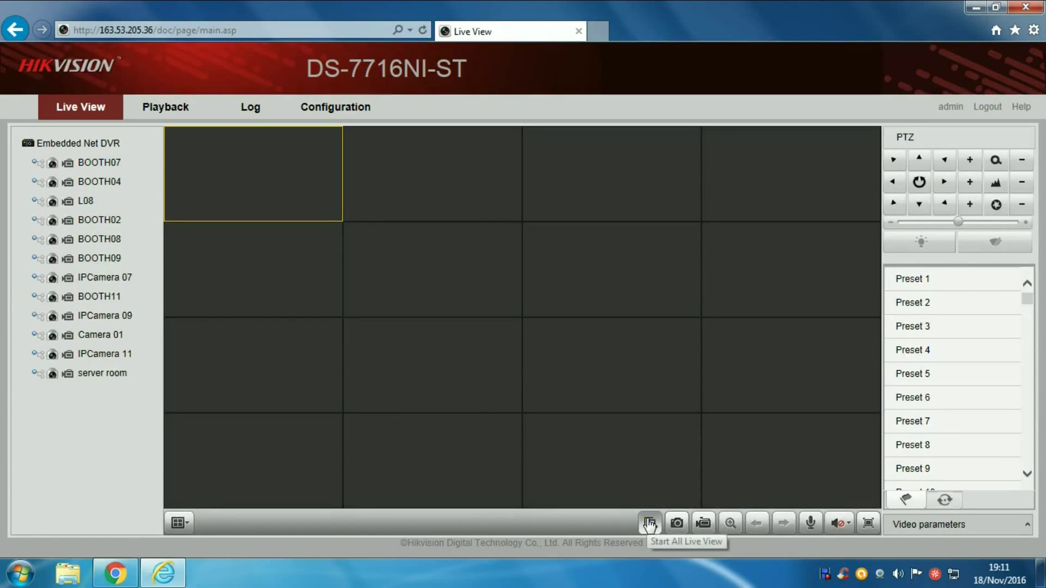
click(649, 523)
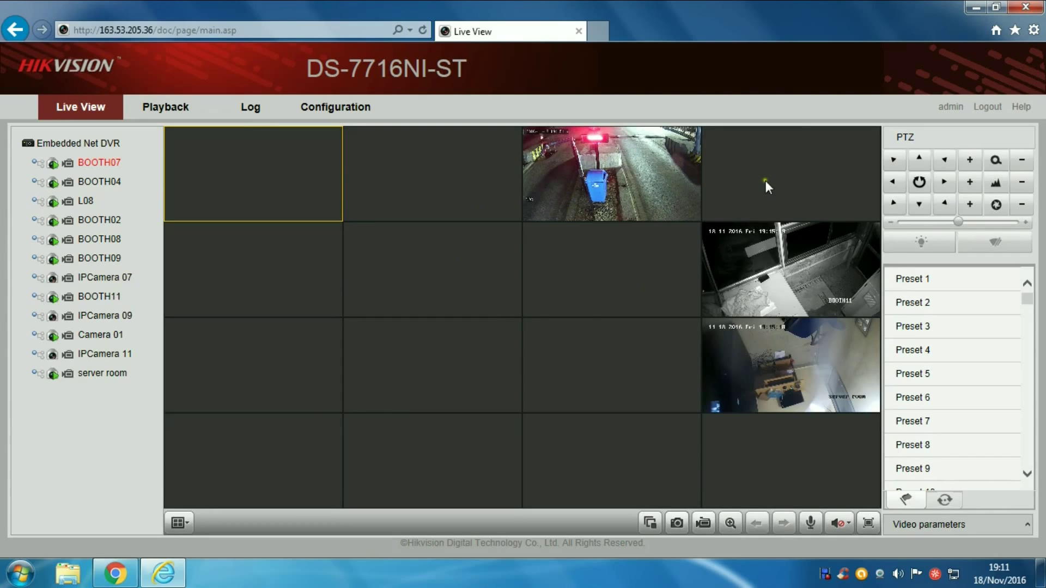
Step: Log out of the NVR, confirm the logout, and close Internet Explorer
click(983, 106)
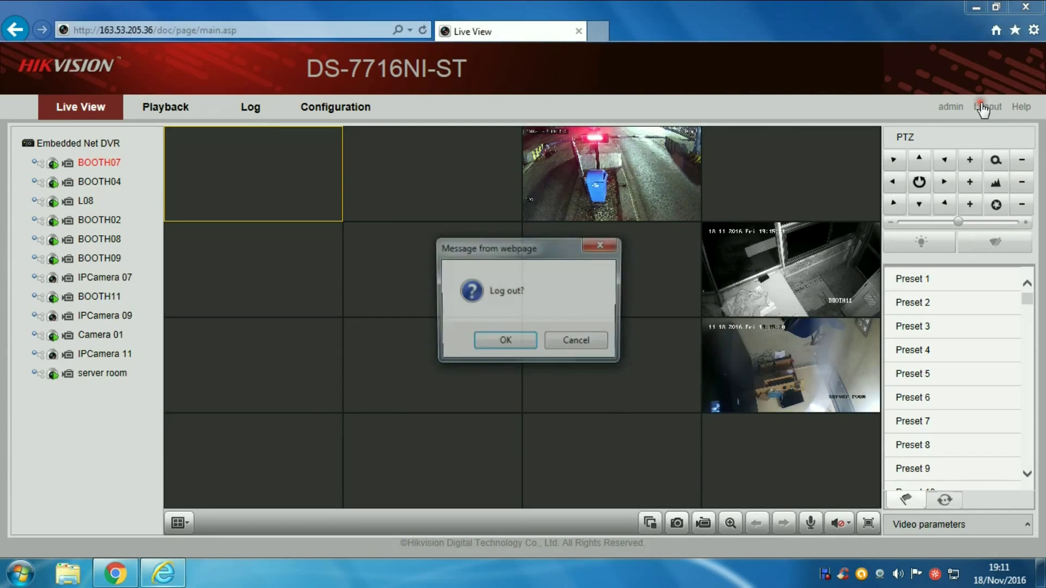
click(500, 342)
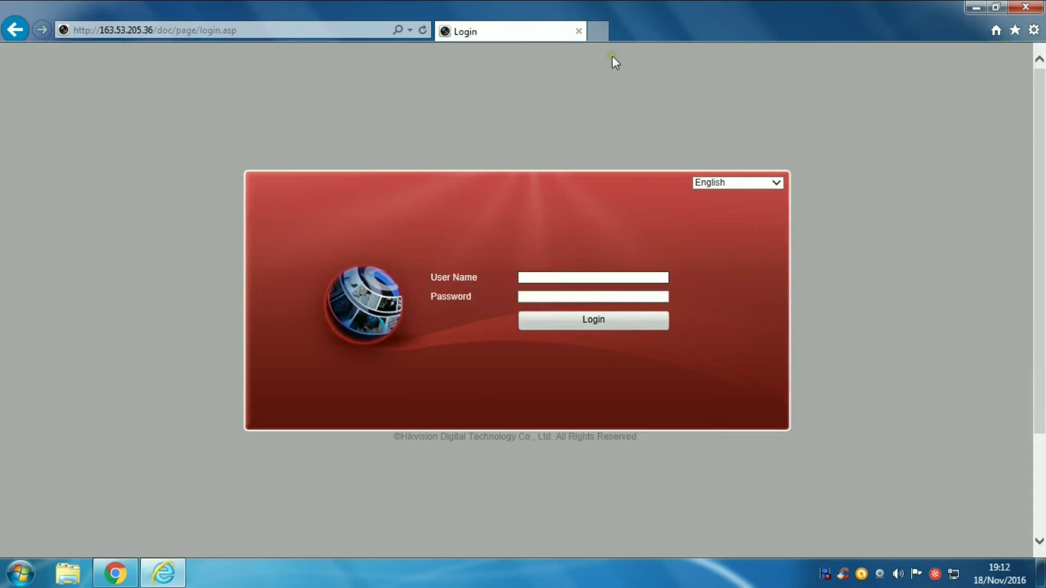
click(1026, 7)
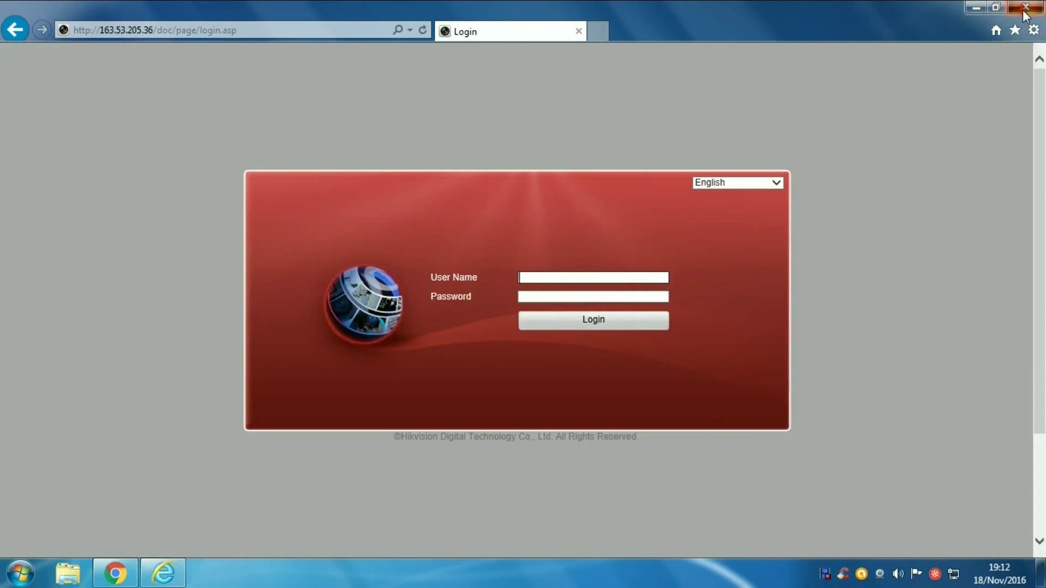
right_click(696, 192)
key(Escape)
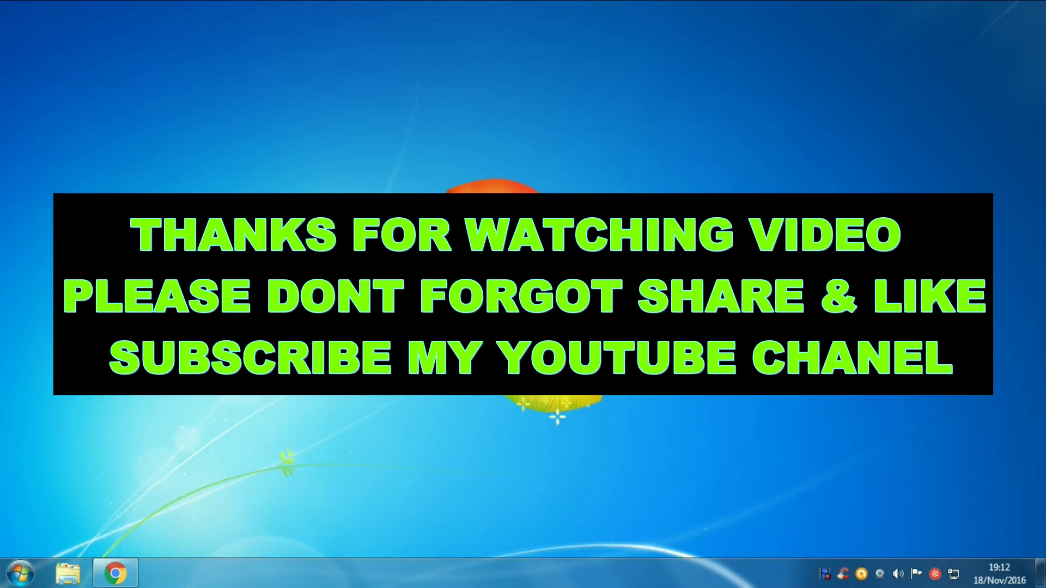